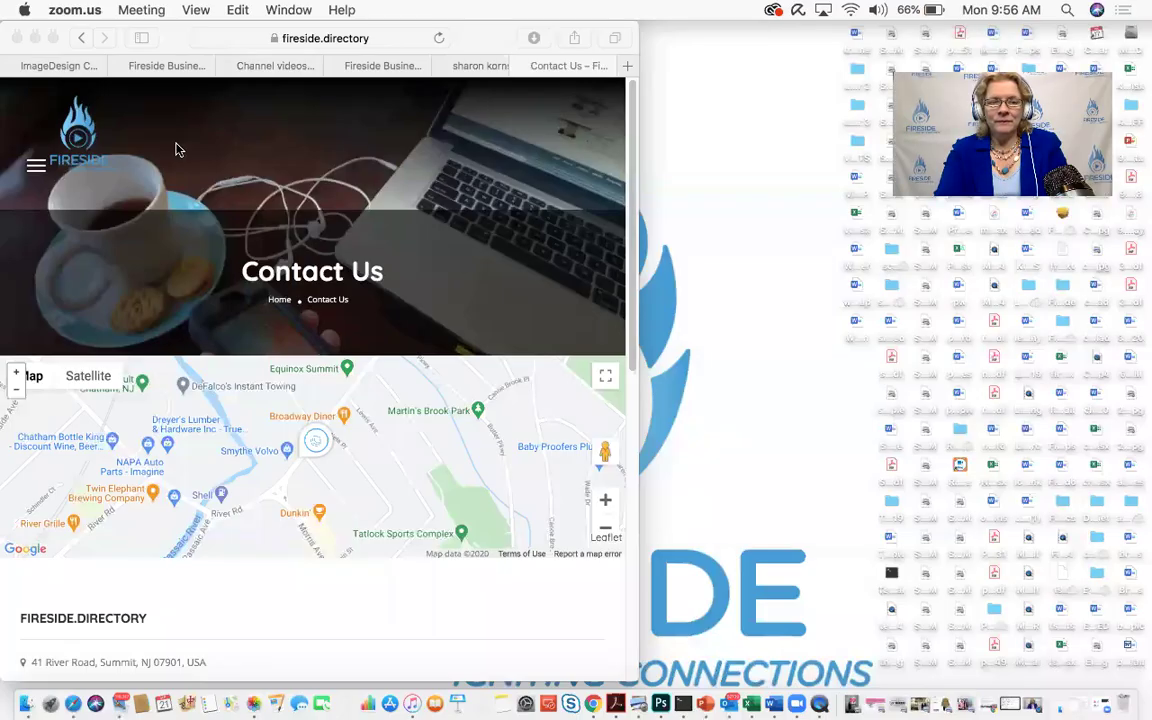
Step: Open the Calendly video interview scheduling page from the Fireside contact details, and bring up the YouTube Studio channel videos
click(54, 39)
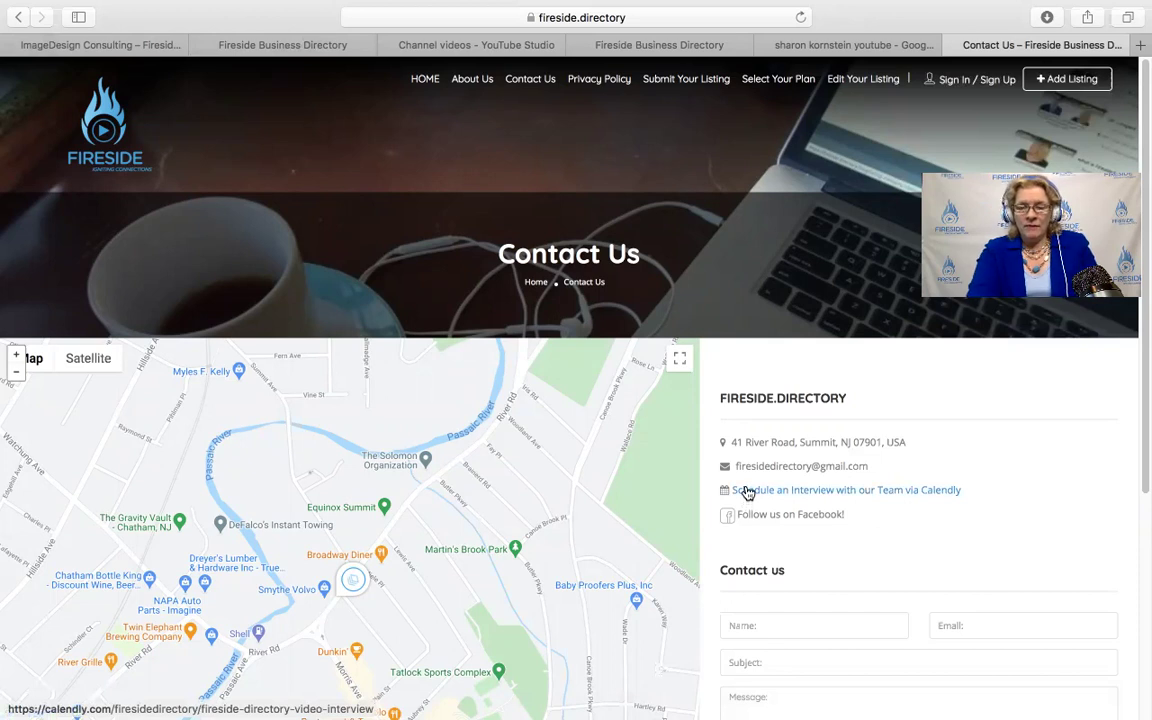
click(747, 491)
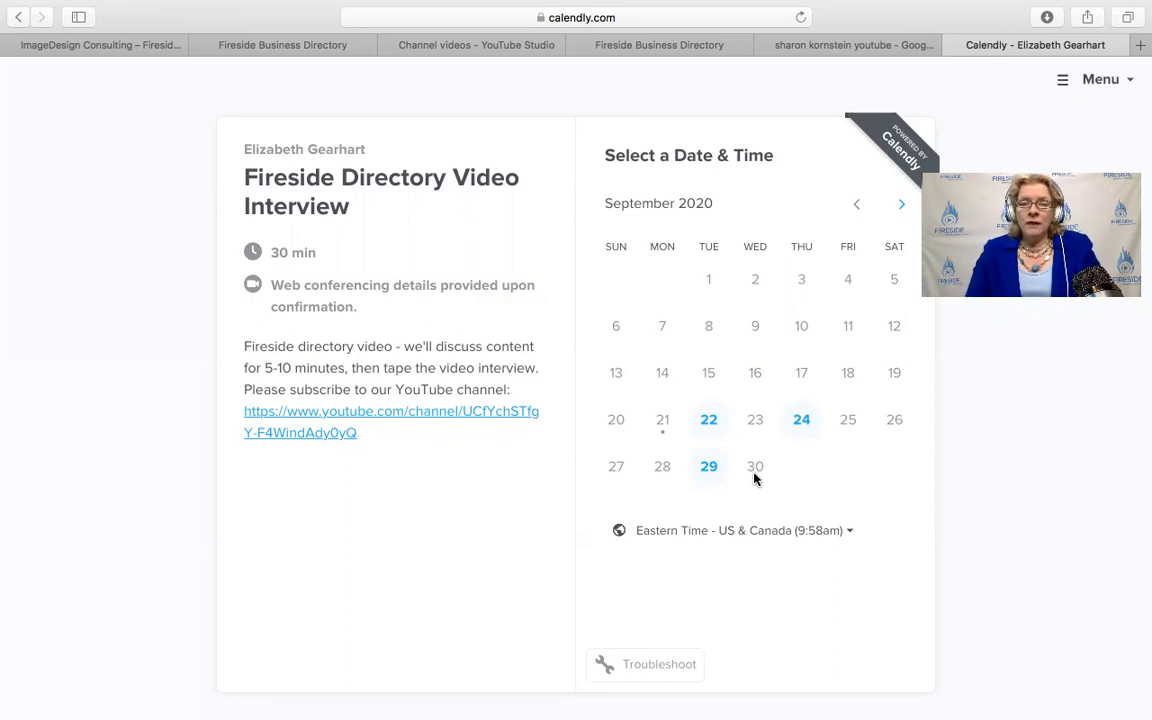
click(503, 45)
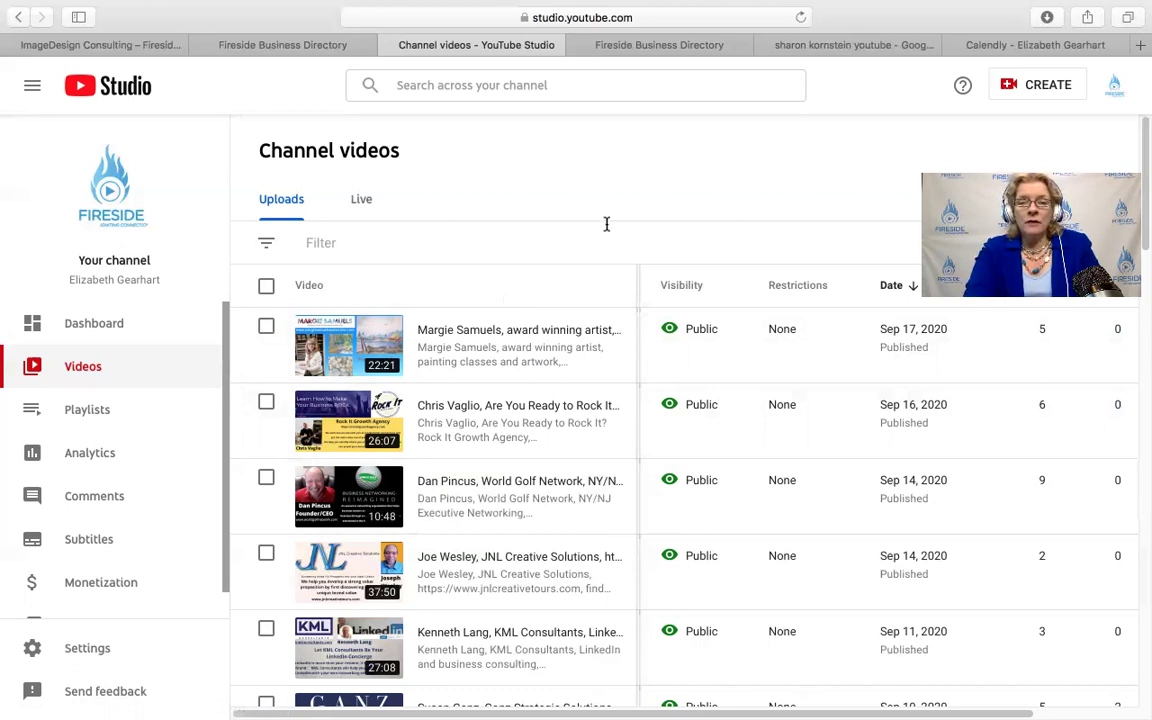
Step: Start adding a listing from the Fireside Business Directory home page and continue with the Free plan
click(340, 50)
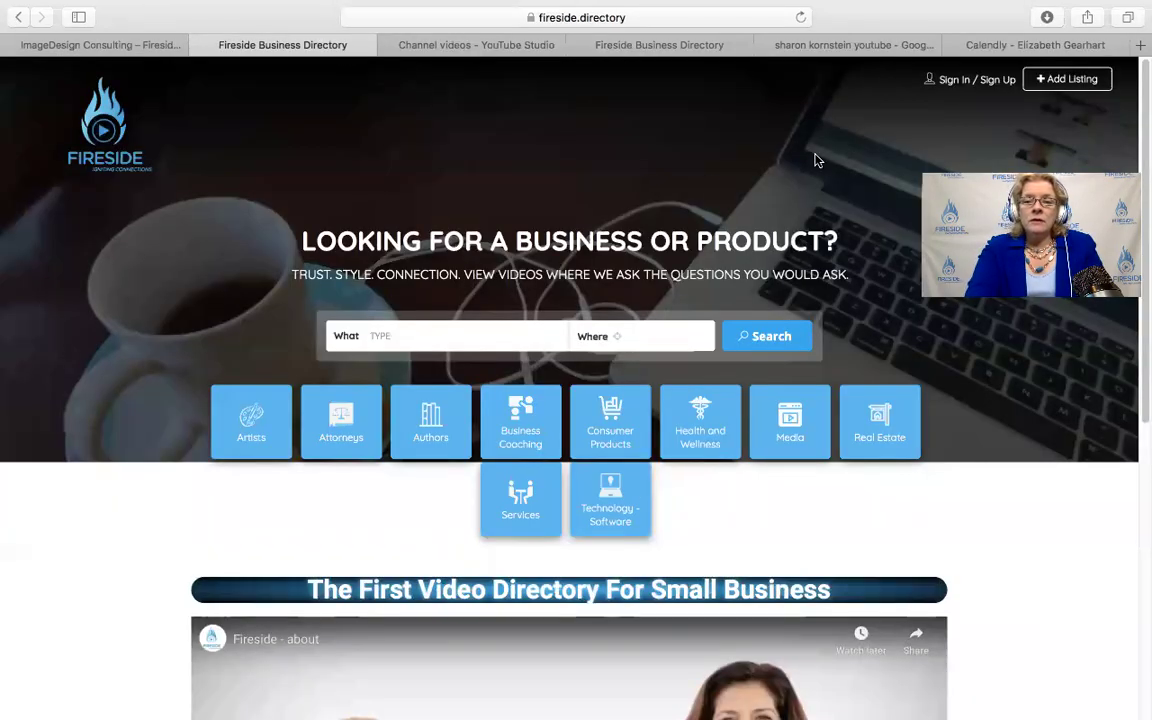
click(1071, 84)
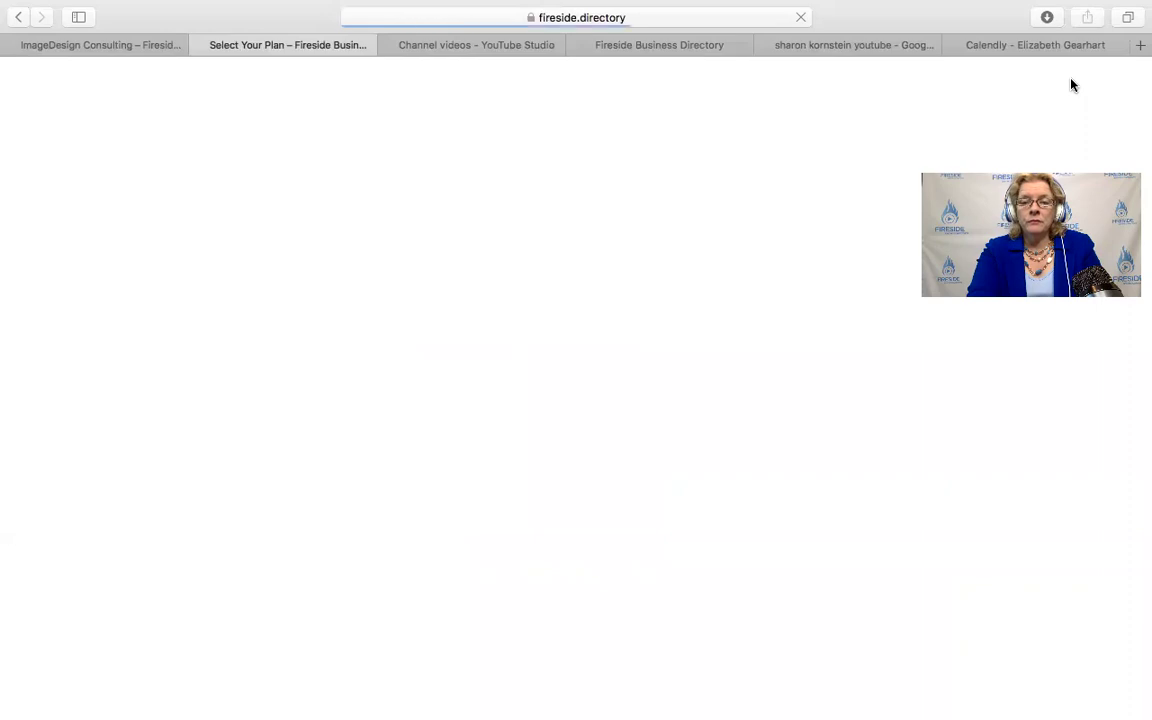
scroll(756, 535, down, 5)
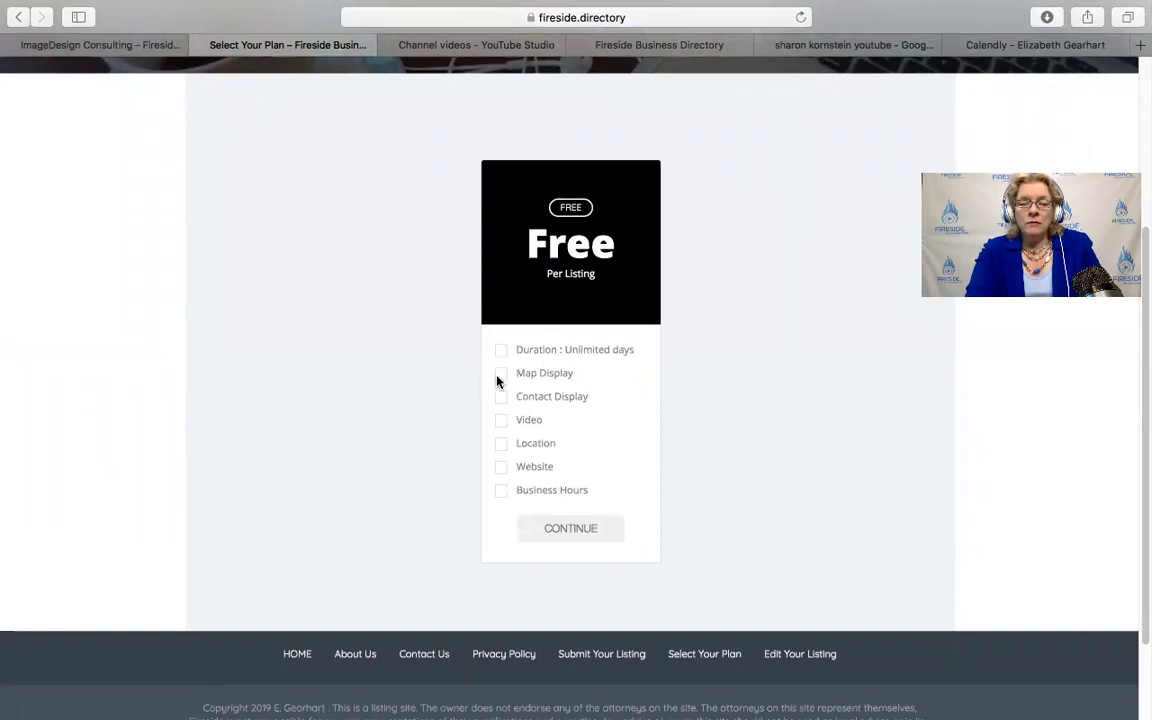
click(577, 539)
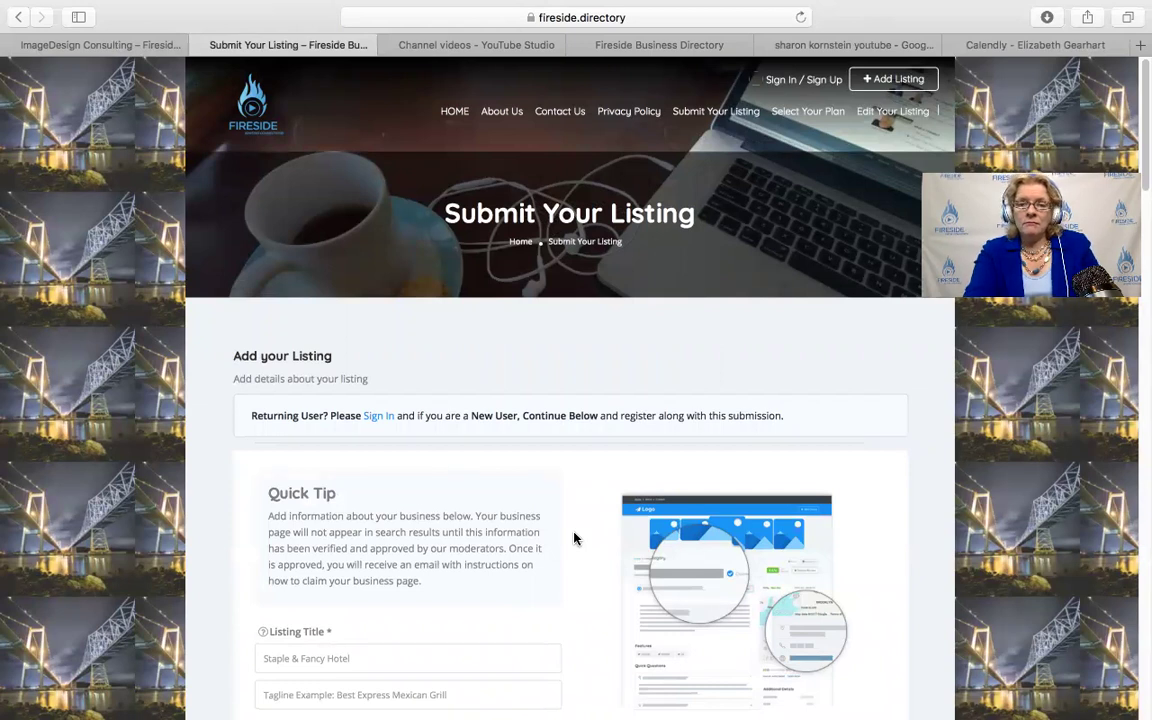
Step: Review the listing submission form, from the title, city, address, phone and website fields to business hours, category and description
scroll(601, 537, down, 3)
scroll(601, 537, down, 1)
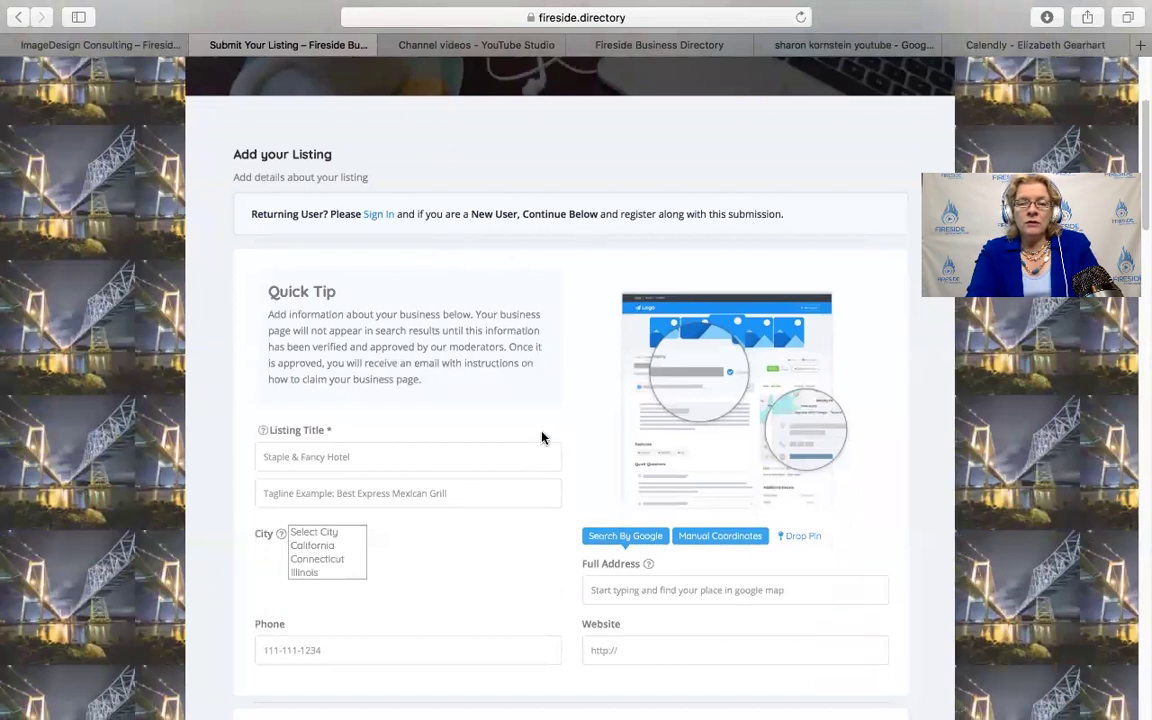
scroll(538, 443, up, 2)
scroll(538, 440, down, 3)
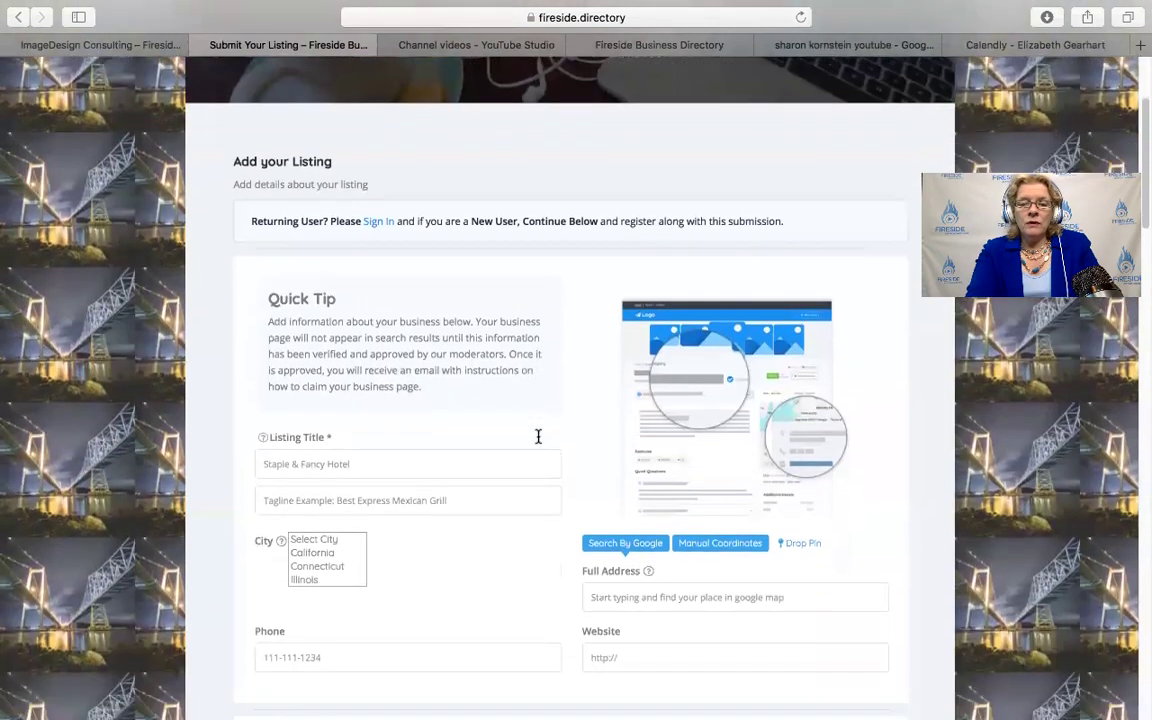
scroll(538, 436, down, 3)
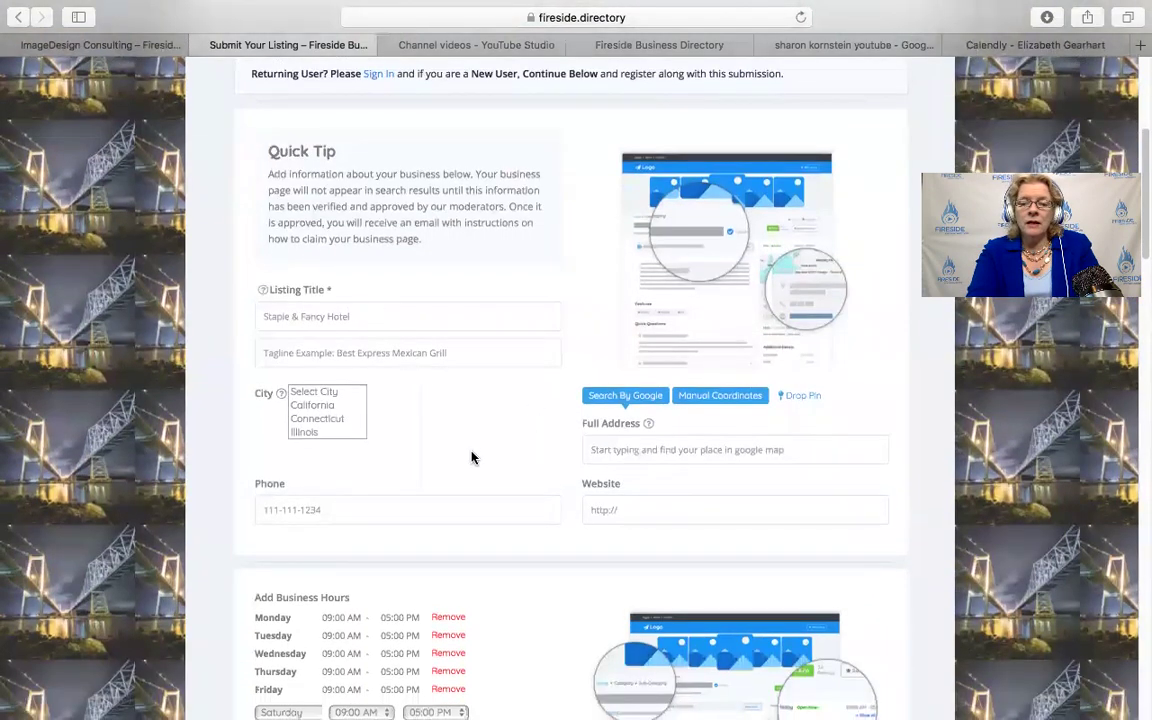
scroll(471, 458, down, 5)
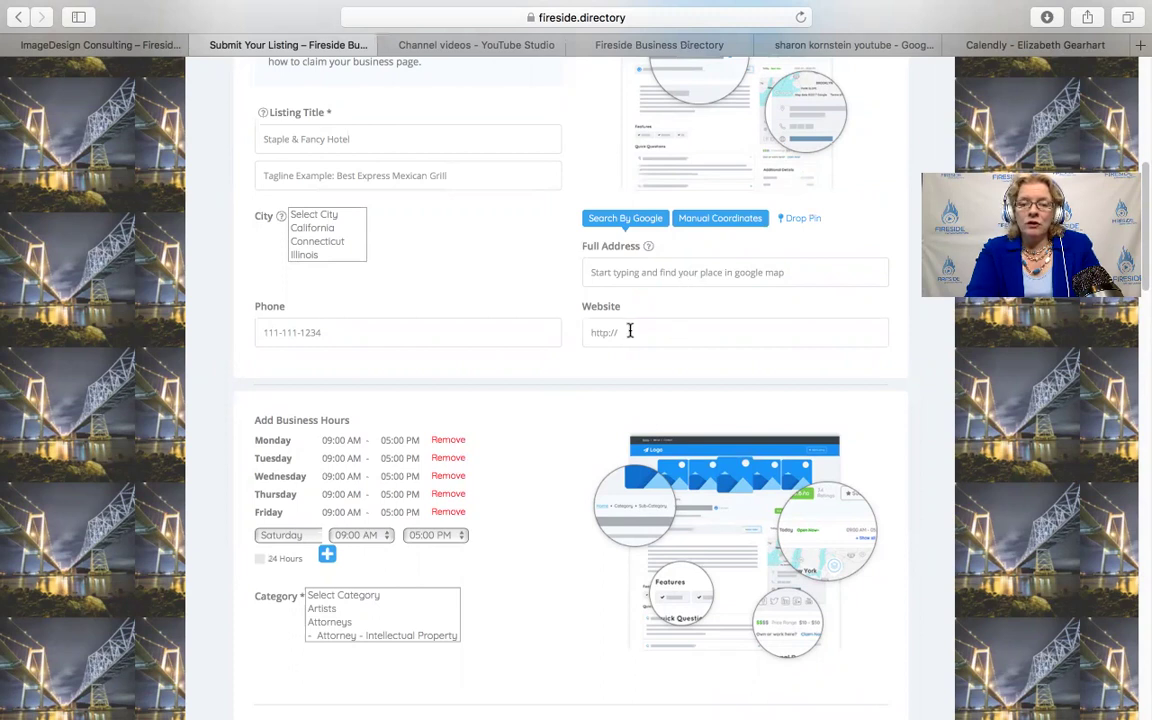
scroll(561, 437, down, 4)
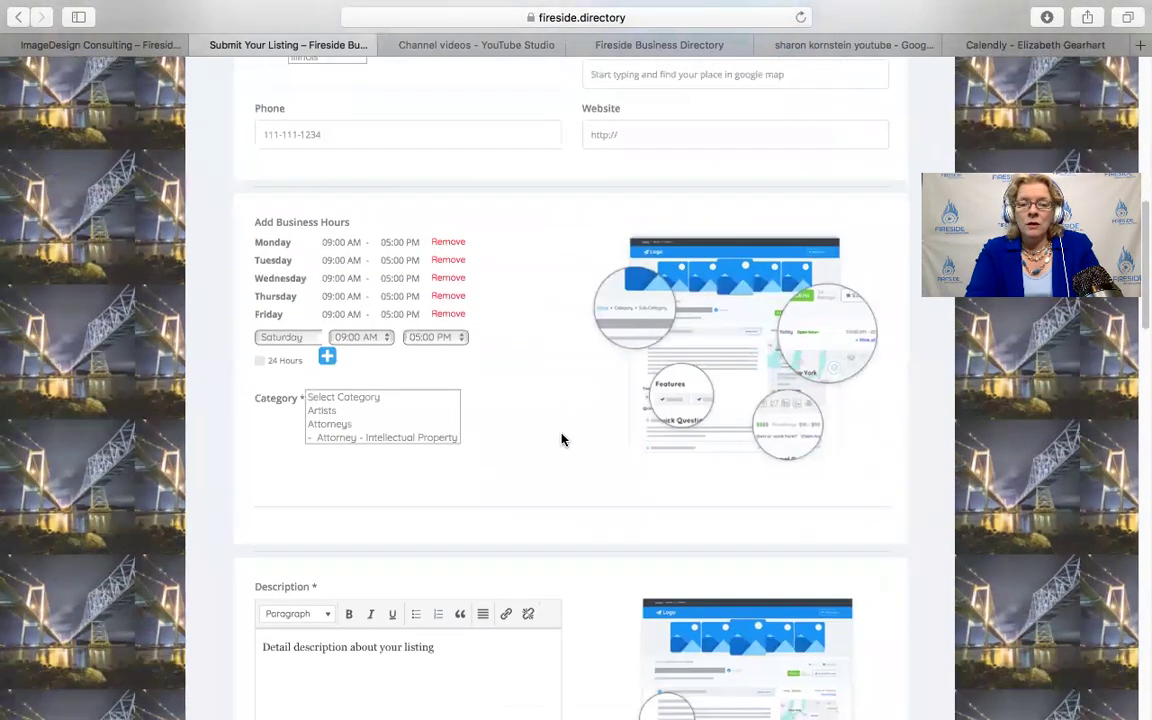
scroll(501, 386, down, 4)
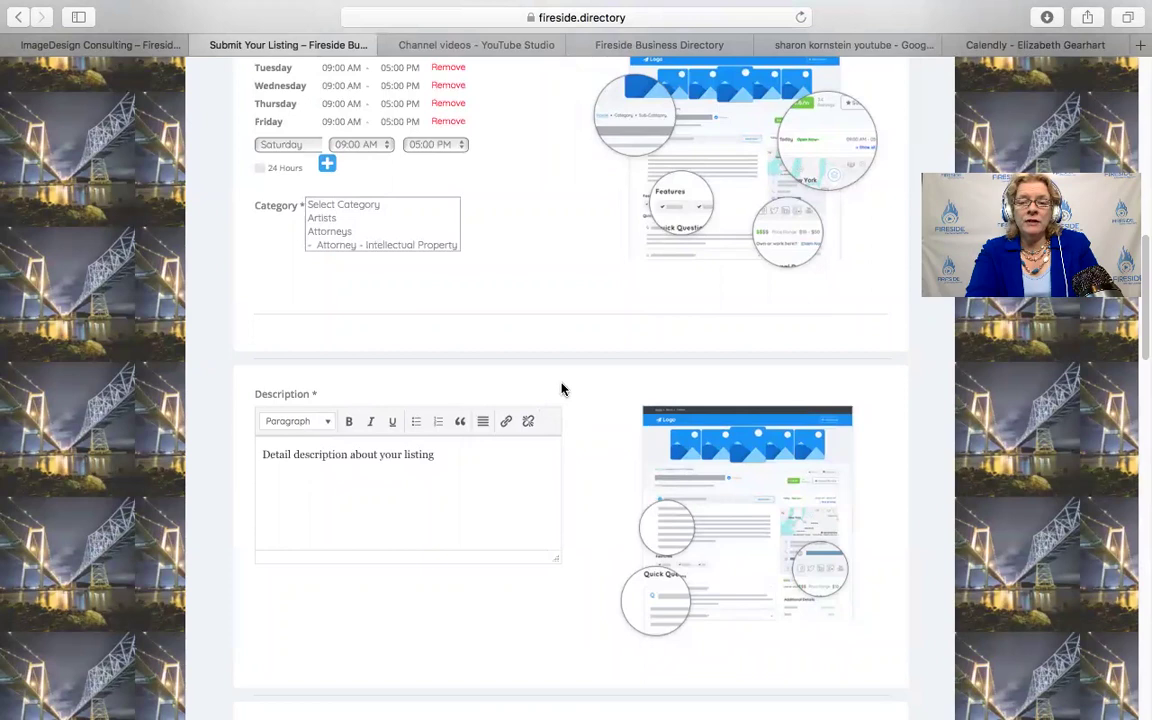
scroll(562, 389, up, 5)
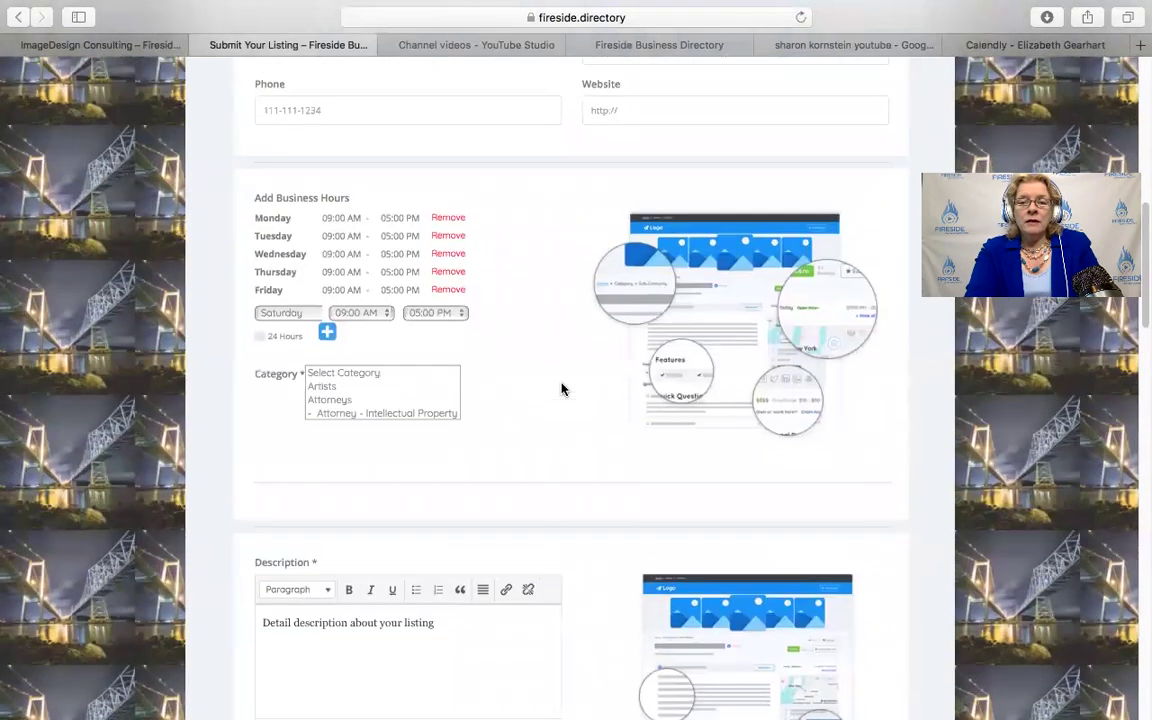
scroll(562, 389, up, 3)
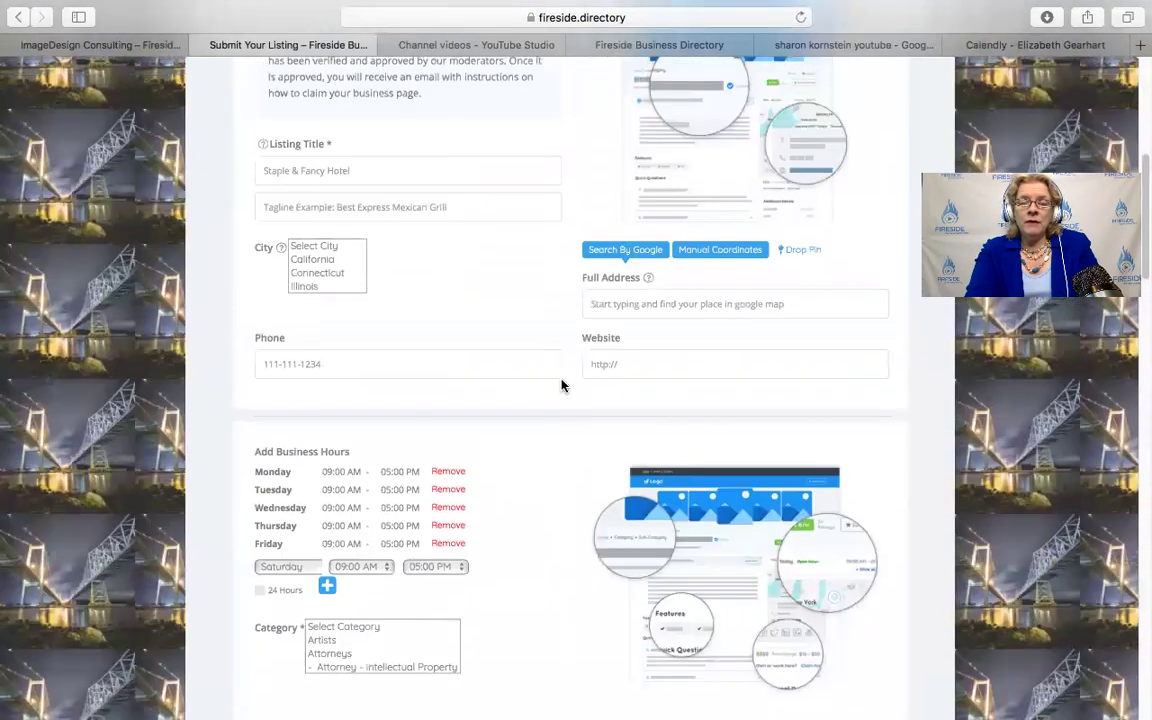
scroll(561, 385, up, 5)
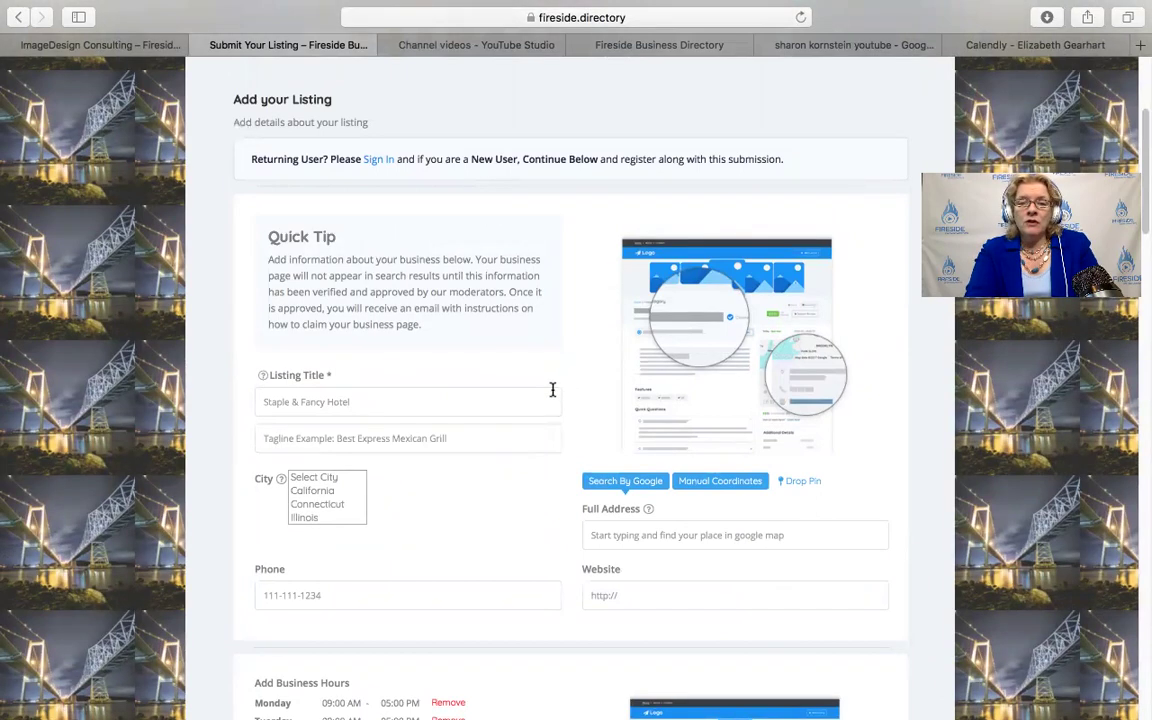
scroll(552, 389, up, 1)
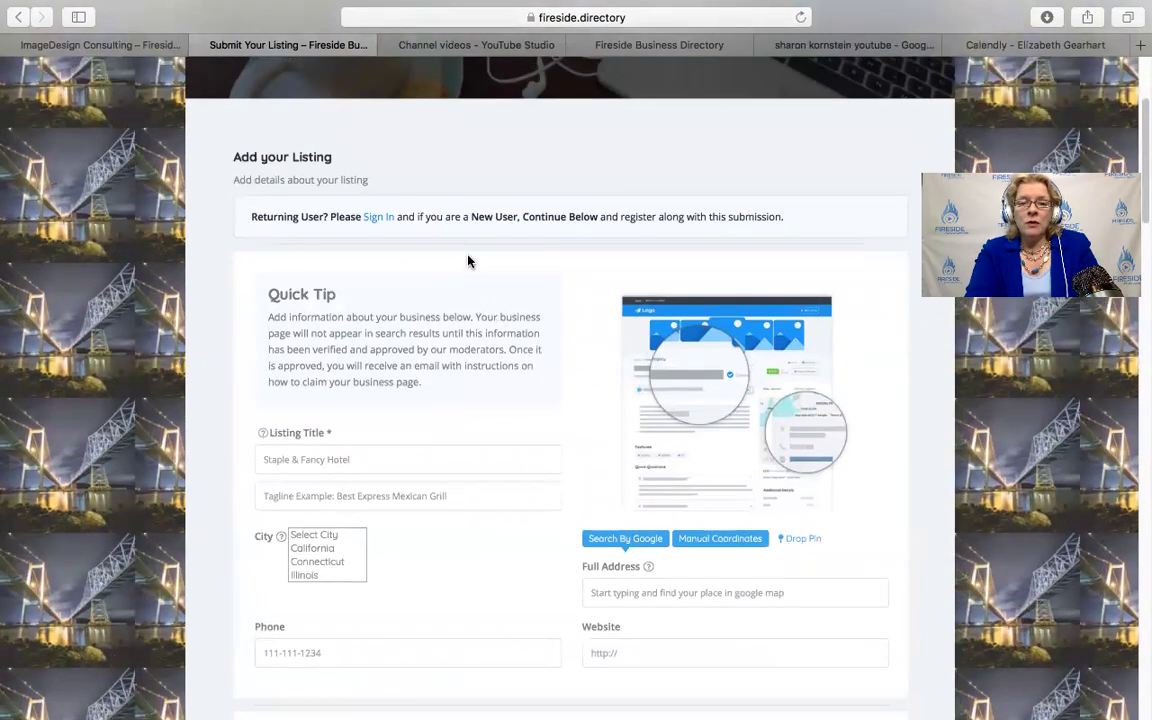
scroll(496, 380, up, 4)
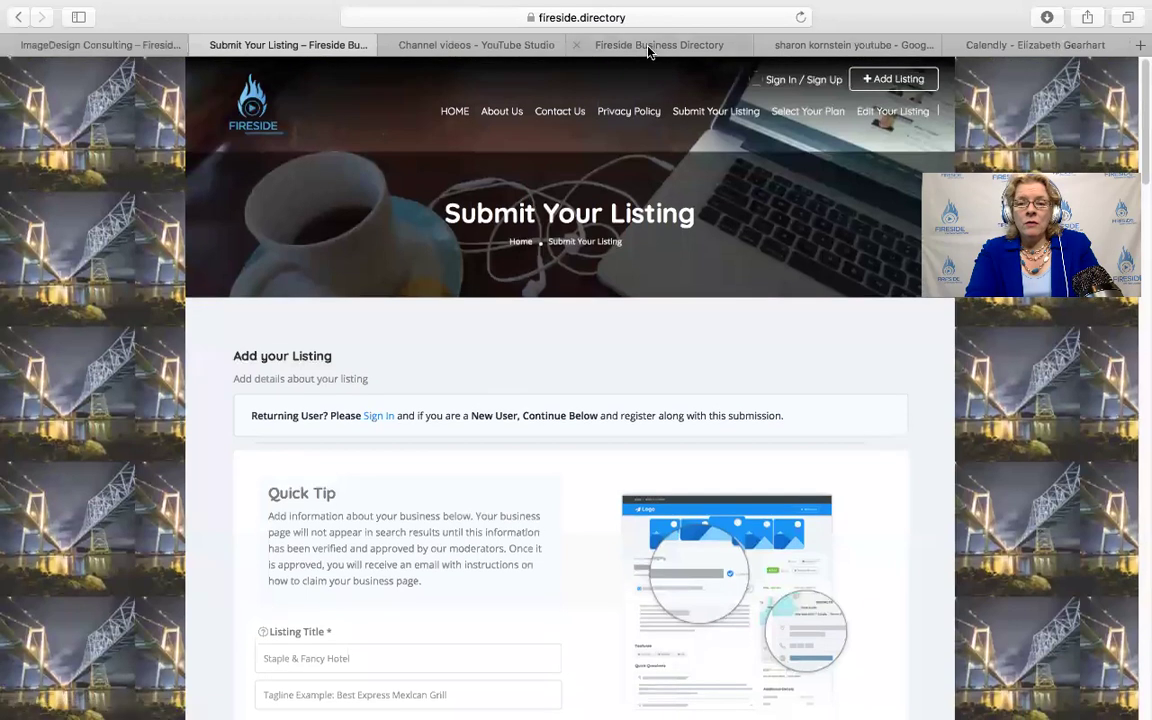
Step: Check the category and location choices offered by the search on the Fireside Business Directory home page
click(648, 48)
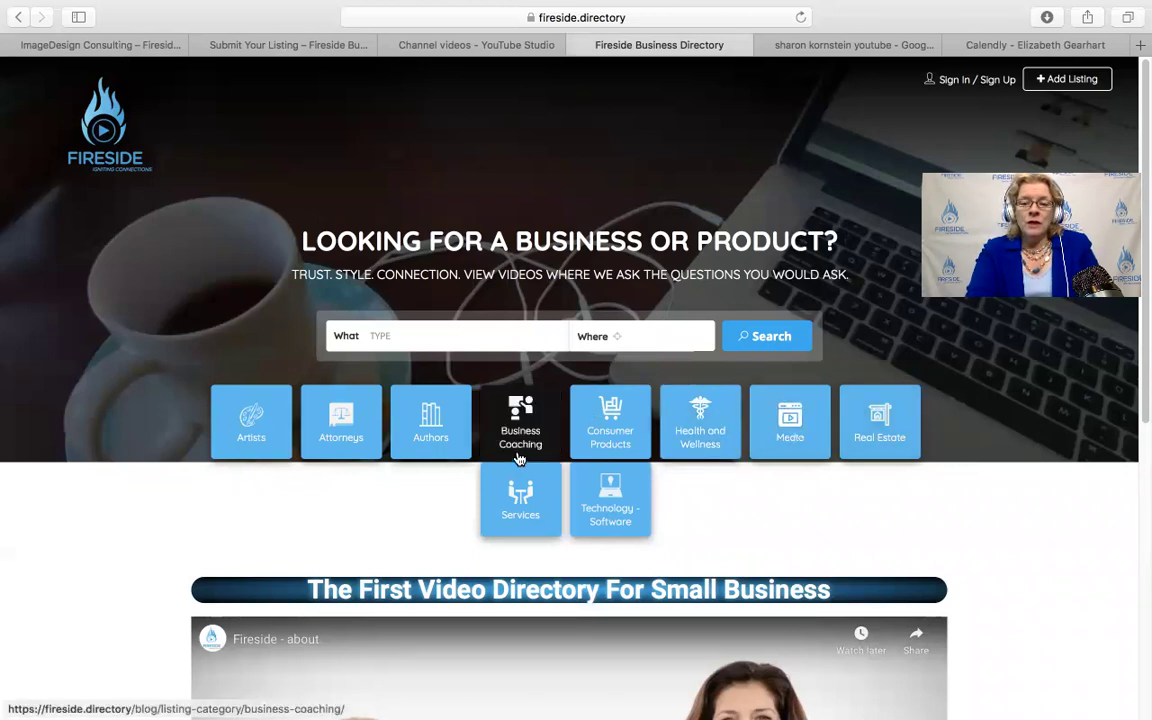
click(399, 337)
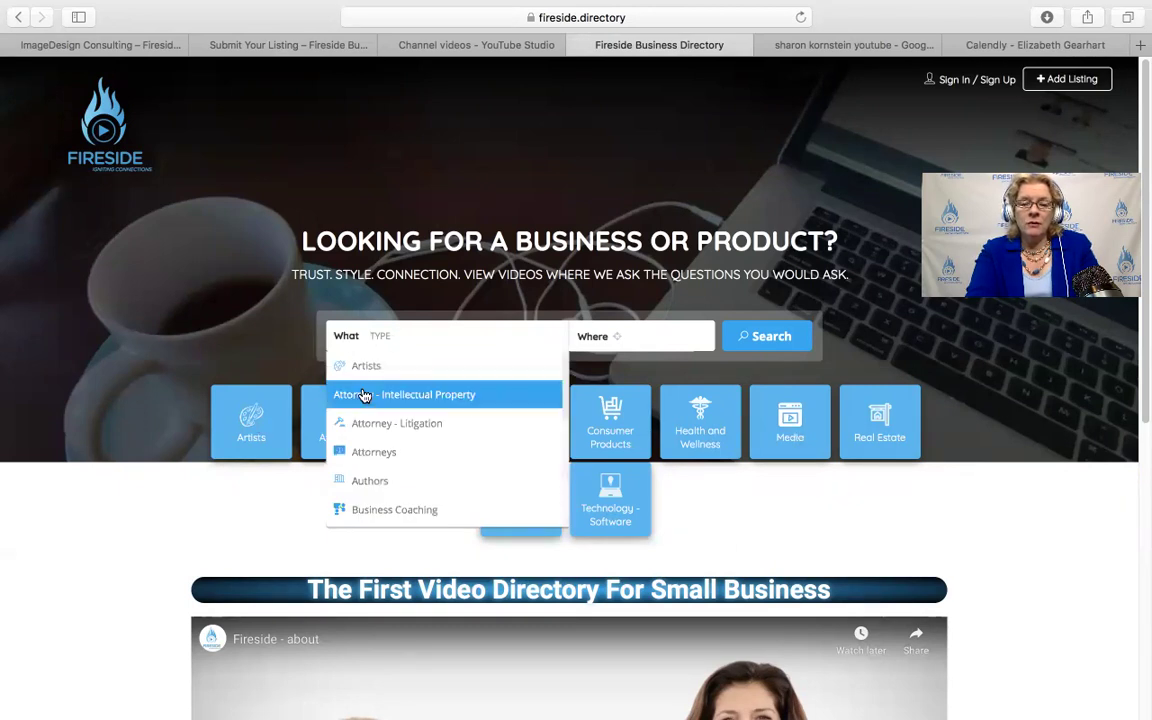
click(685, 336)
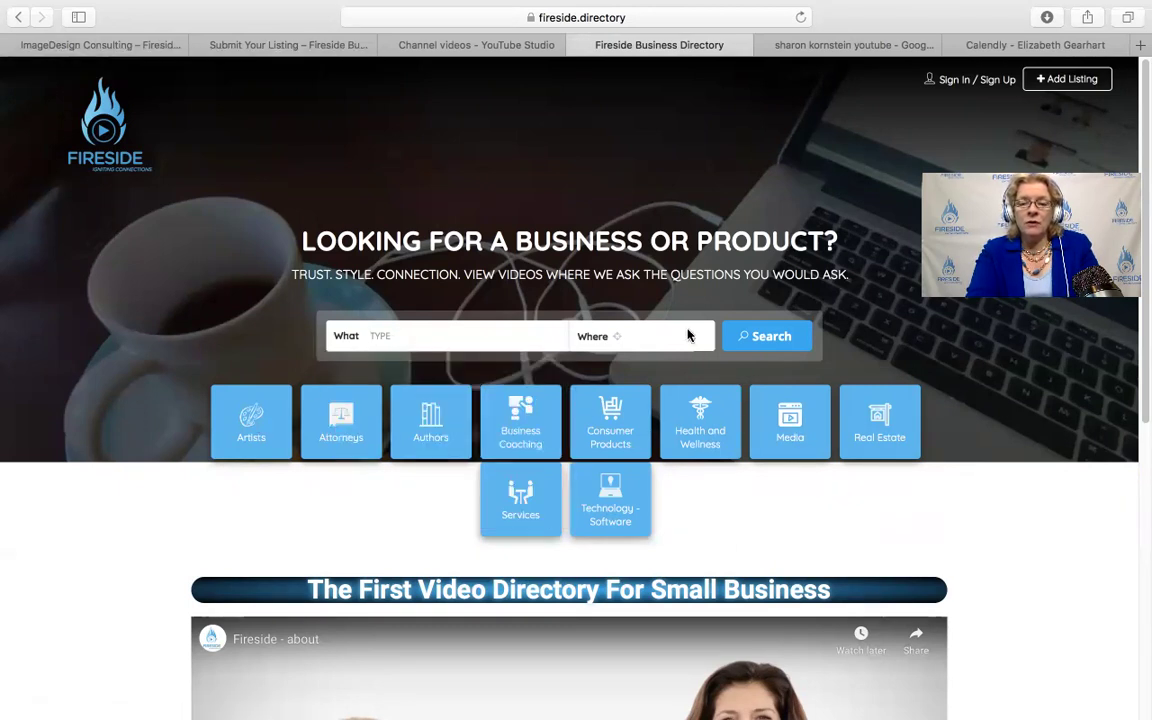
click(657, 337)
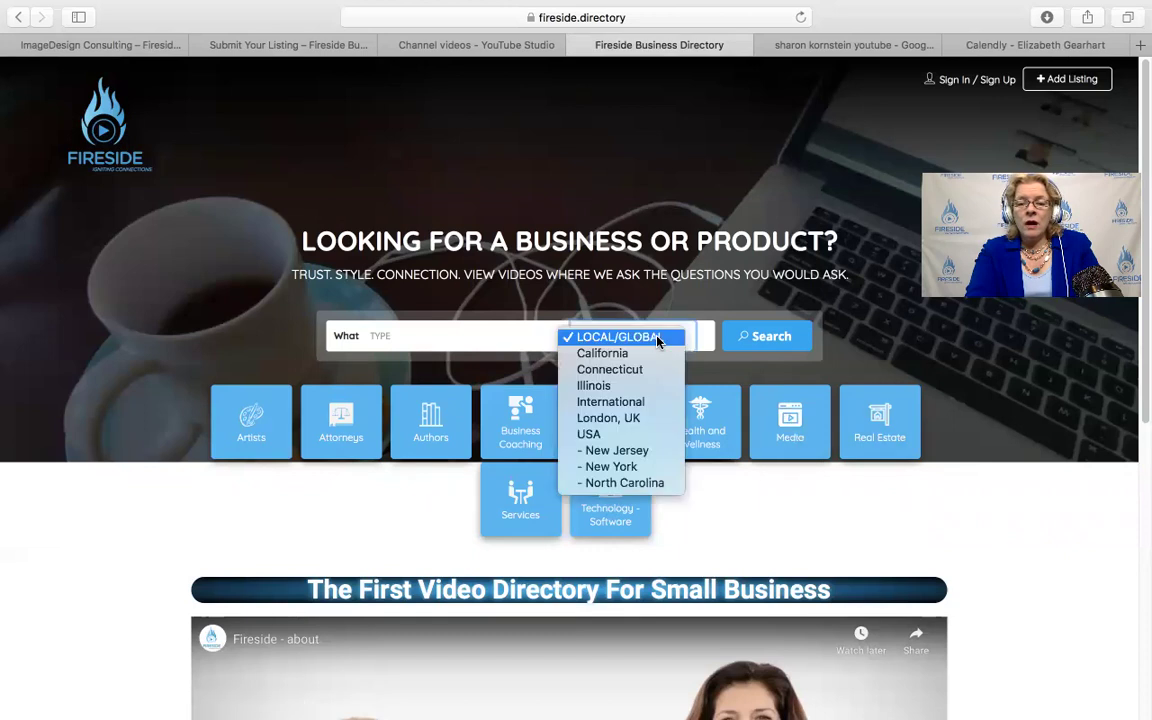
click(735, 499)
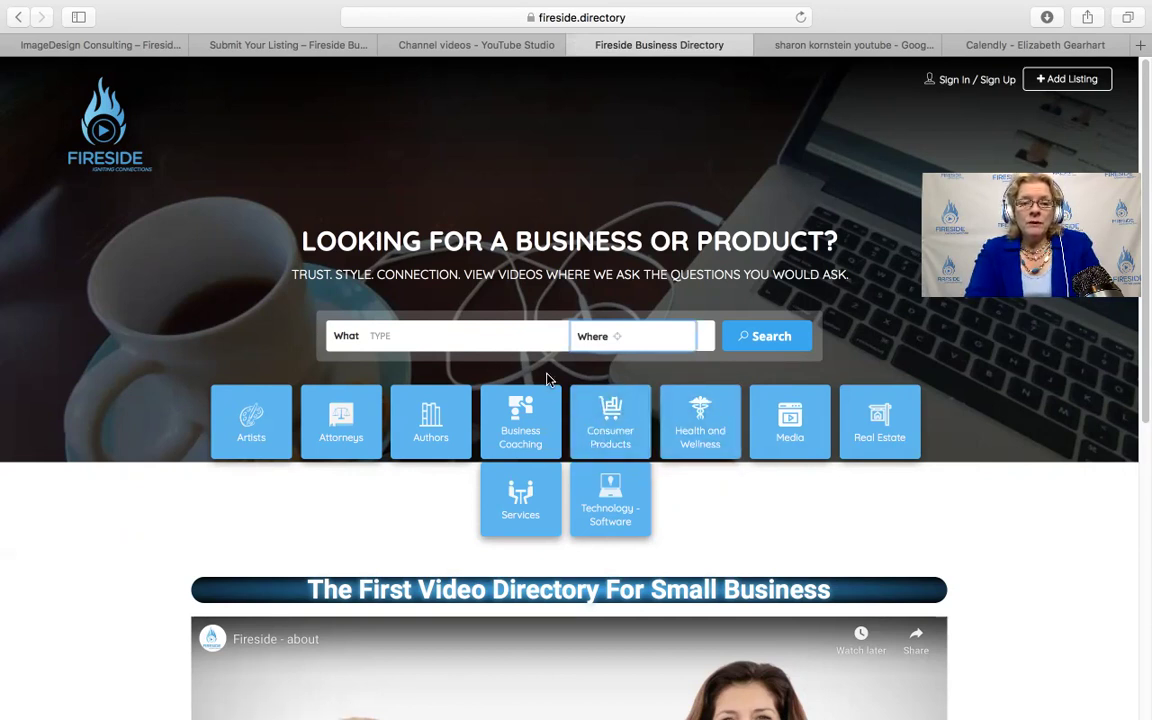
Step: View the ImageDesign Consulting listing, and open the Business Coaching category from the directory home page
click(143, 45)
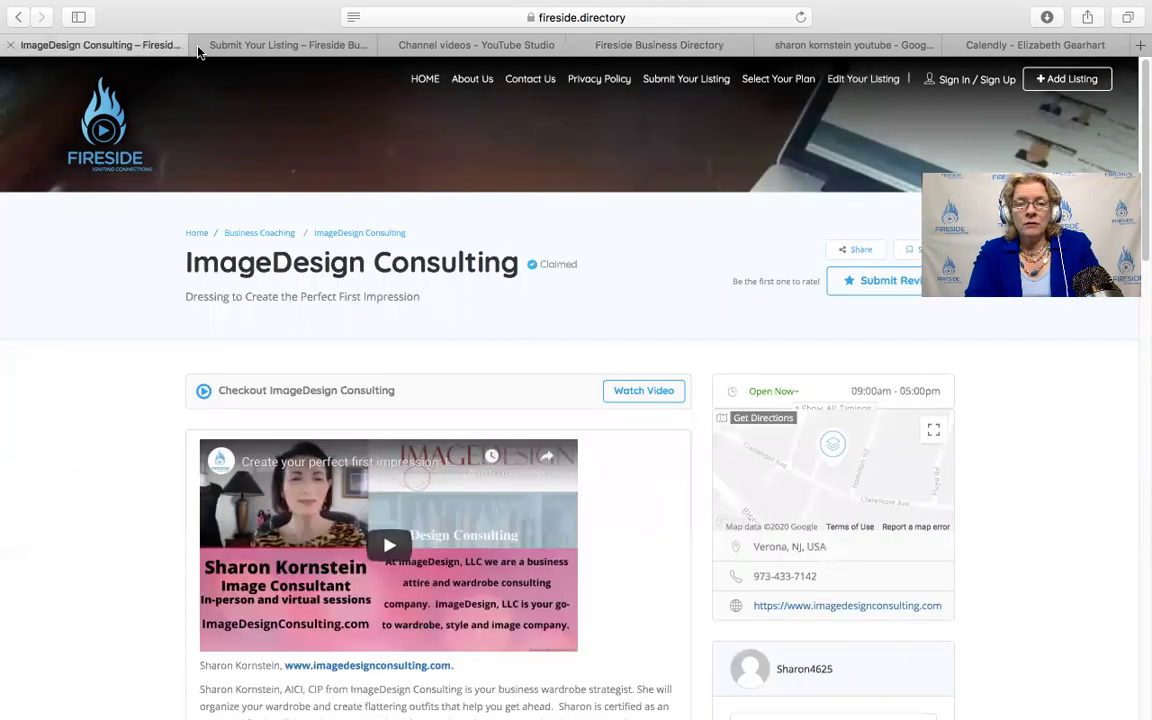
click(675, 46)
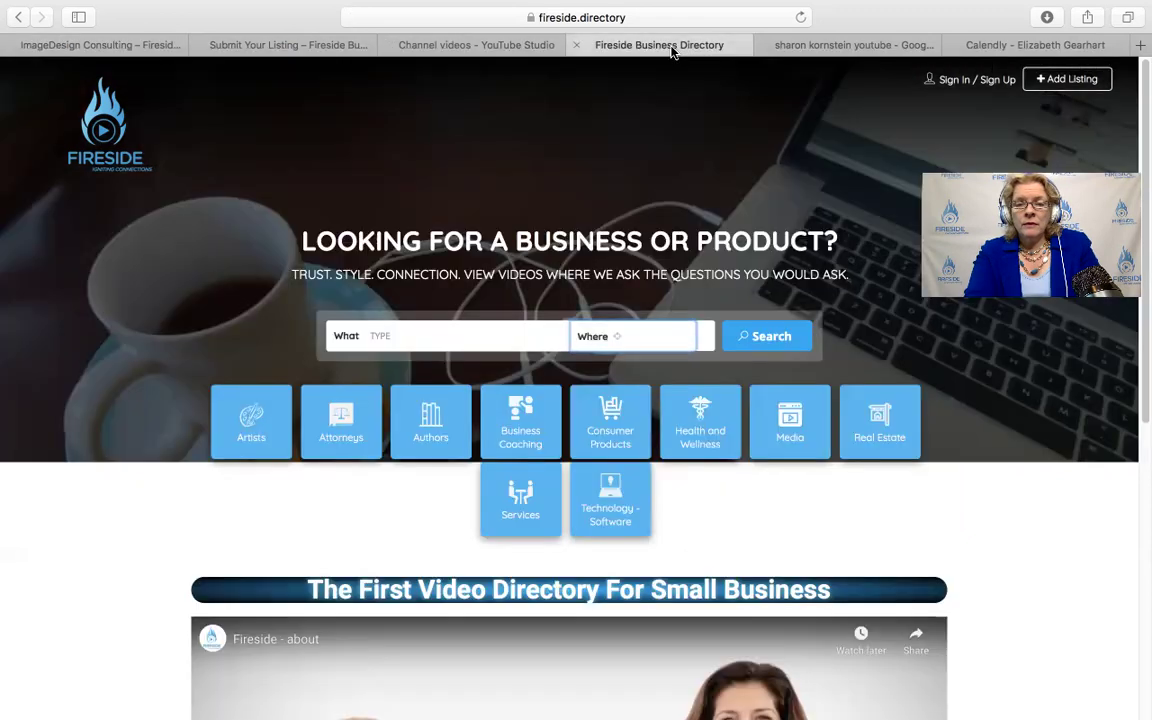
click(514, 446)
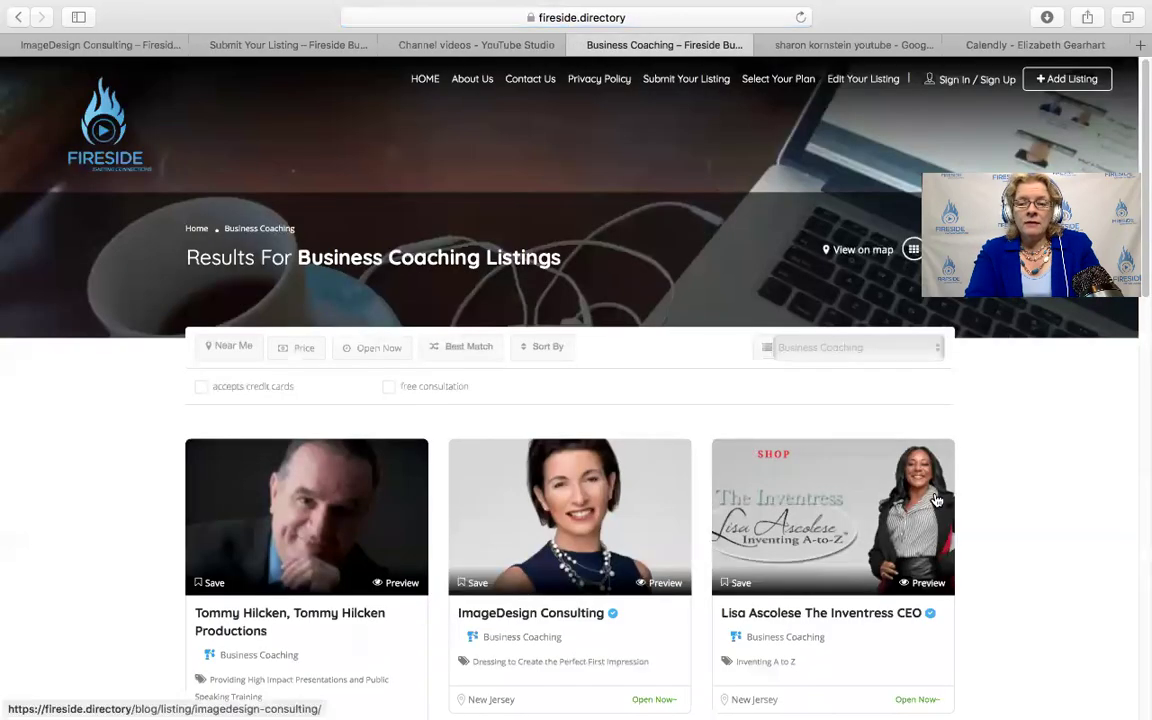
Step: Examine the Business Coaching listing cards, including their taglines and locations
scroll(1036, 547, down, 5)
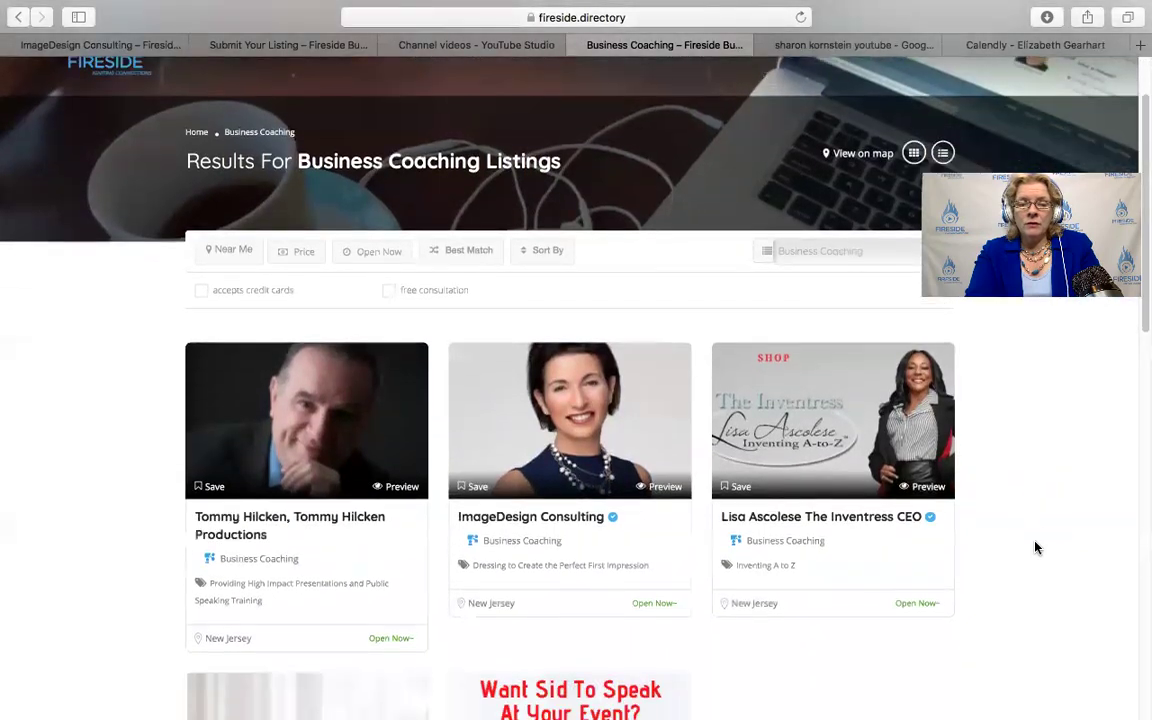
scroll(1036, 547, down, 2)
scroll(1036, 547, up, 2)
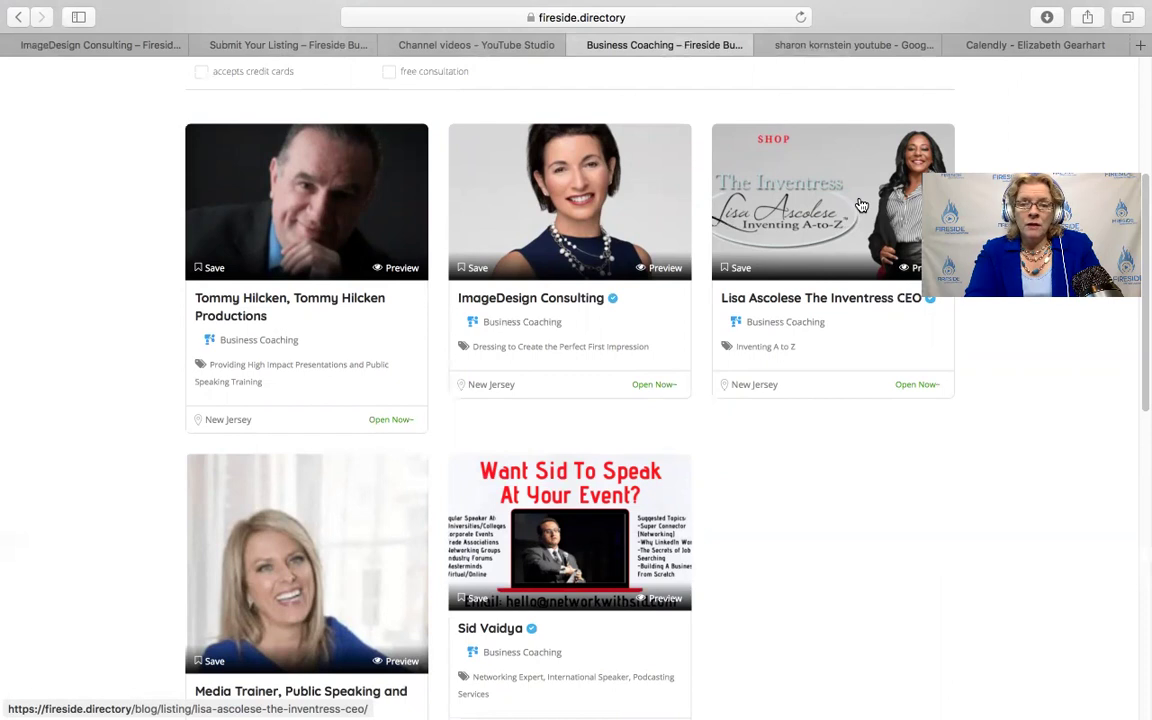
scroll(836, 432, down, 5)
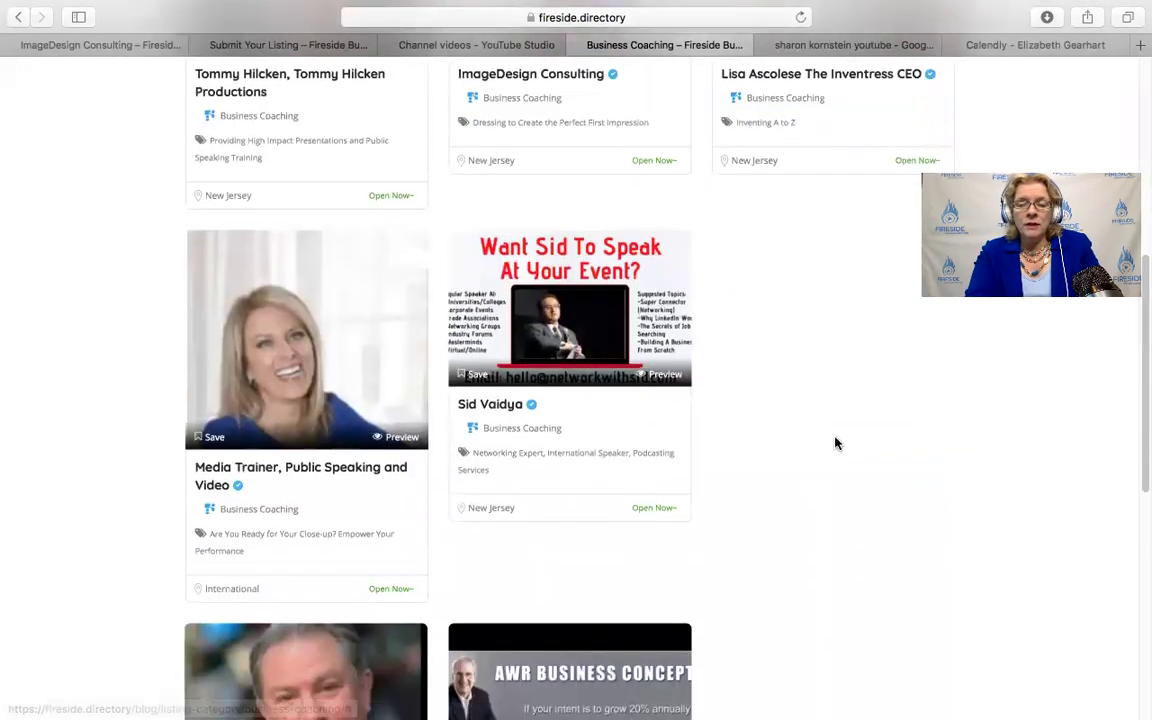
scroll(836, 443, down, 5)
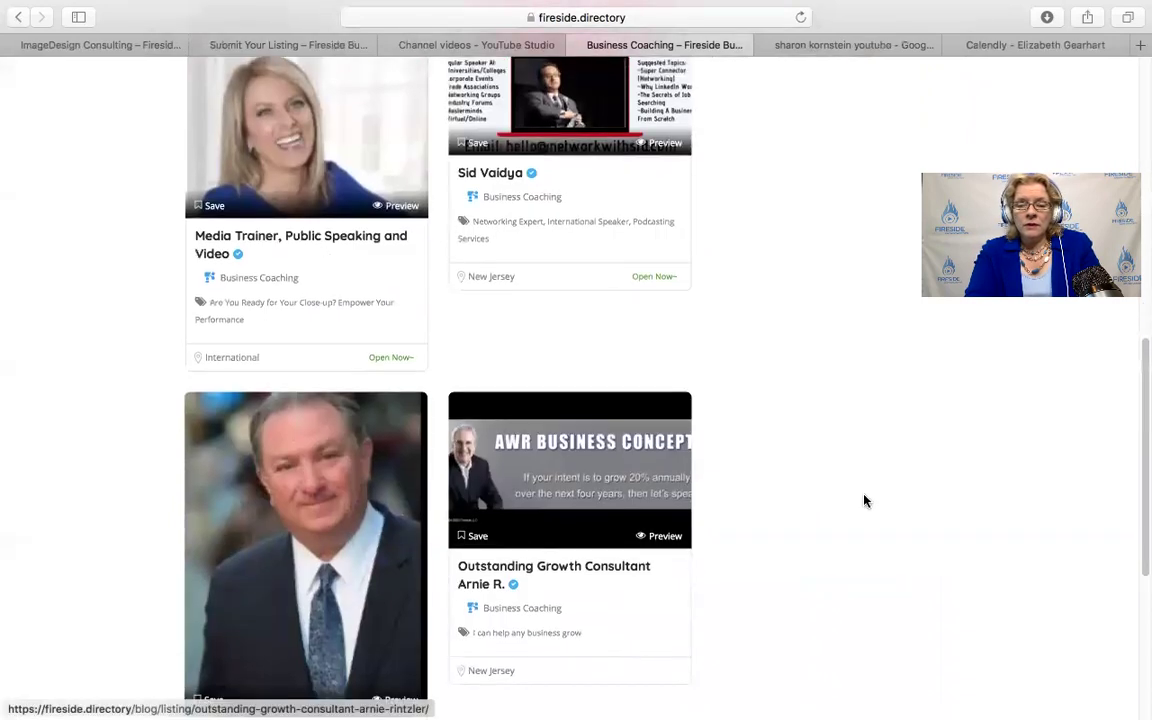
scroll(865, 501, down, 3)
scroll(865, 501, up, 10)
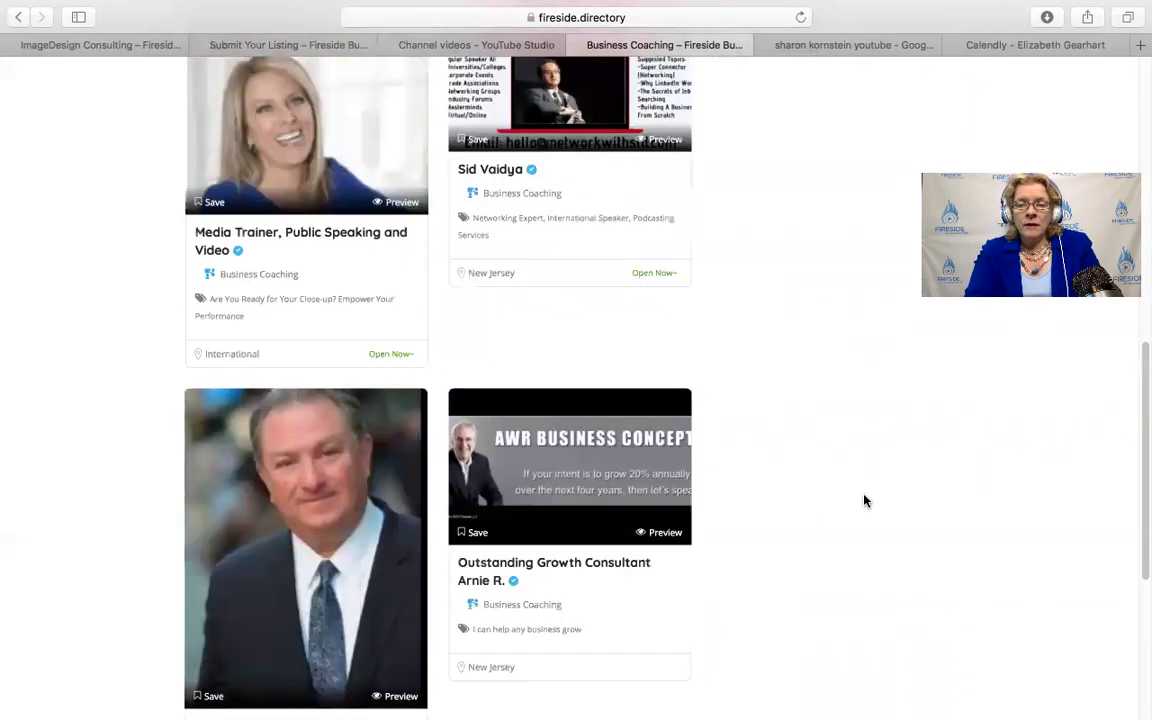
scroll(865, 501, up, 6)
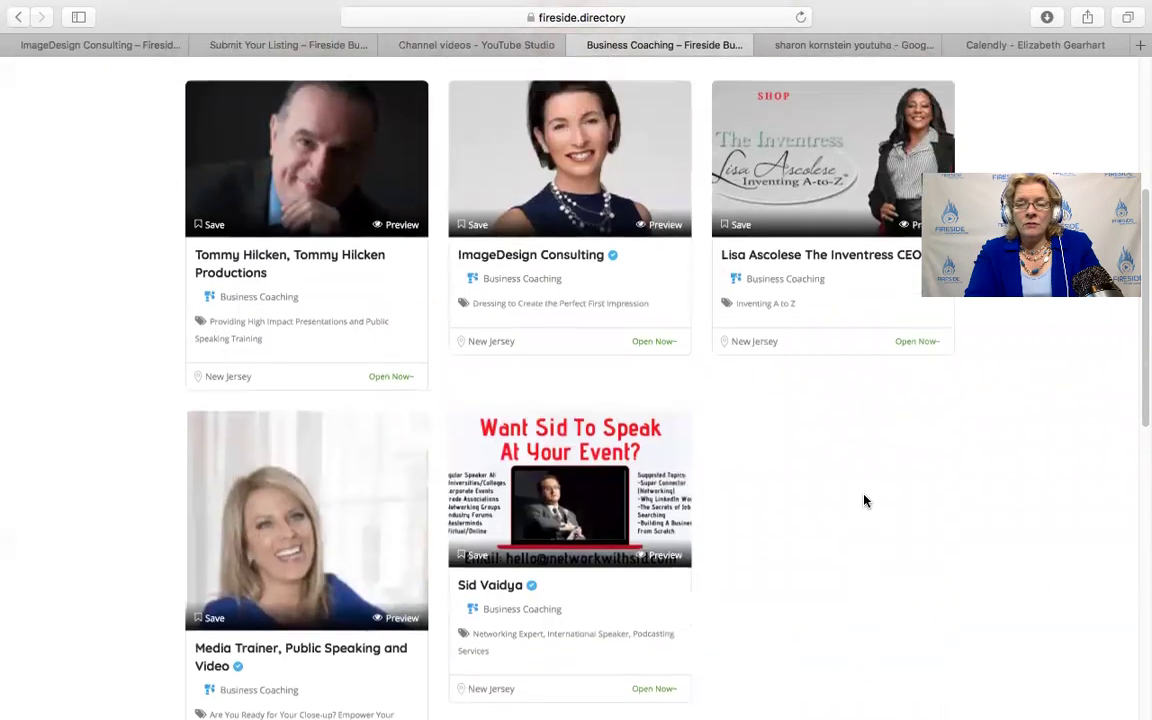
scroll(865, 501, up, 1)
scroll(865, 501, down, 2)
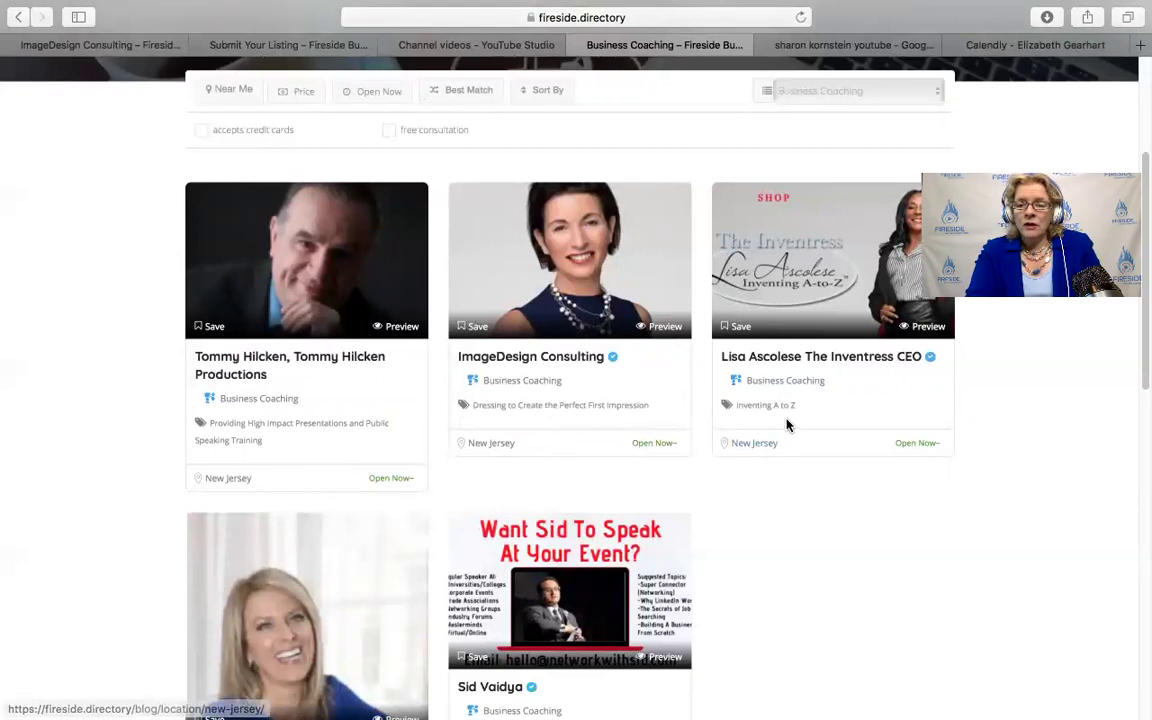
scroll(818, 560, down, 5)
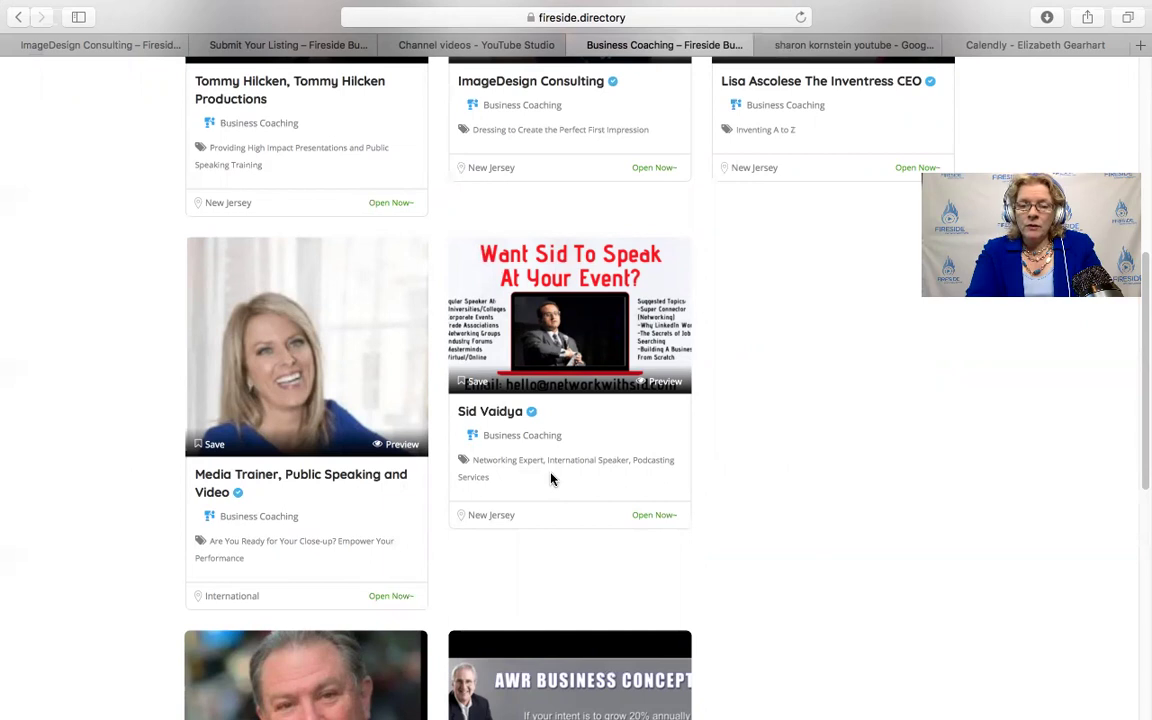
scroll(887, 548, down, 5)
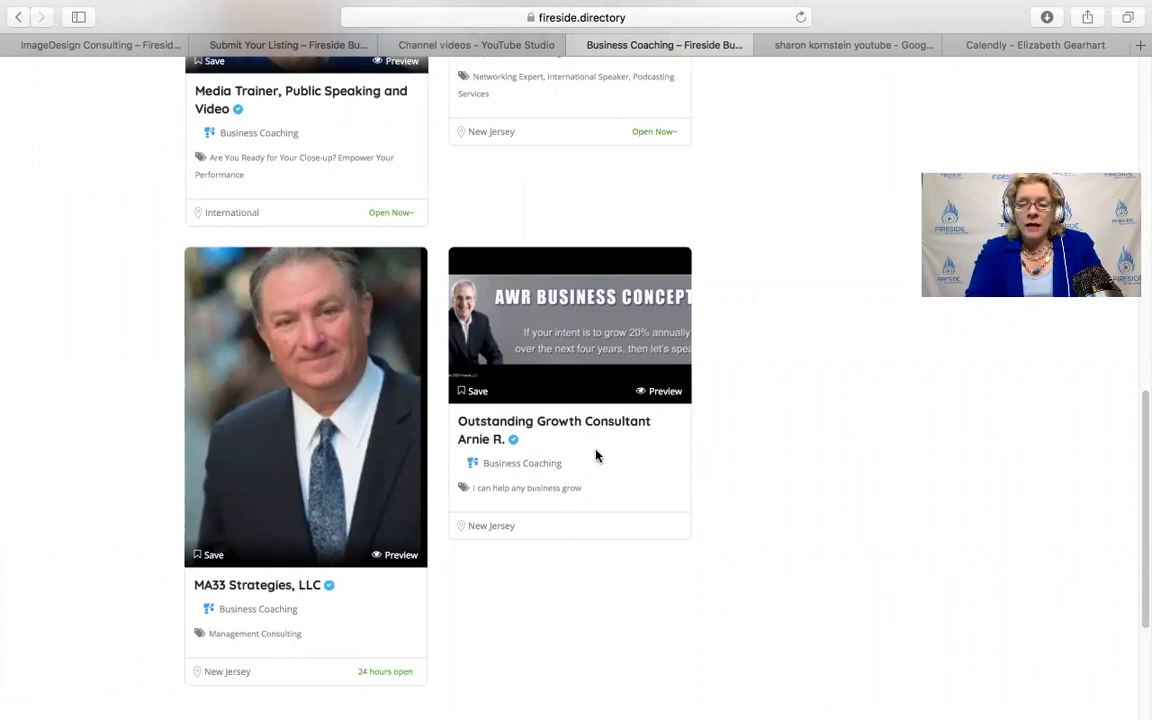
Step: Look back through the Business Coaching results, from the last listing cards up to the filter options above them
scroll(600, 480, up, 2)
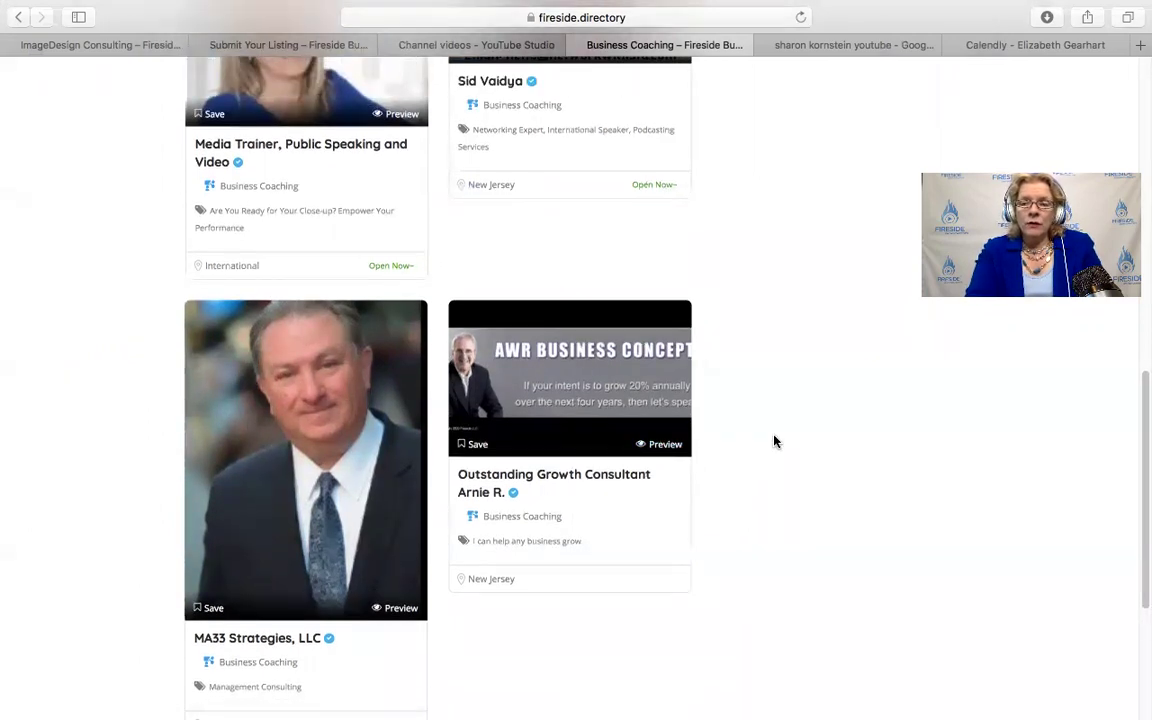
scroll(773, 441, up, 1)
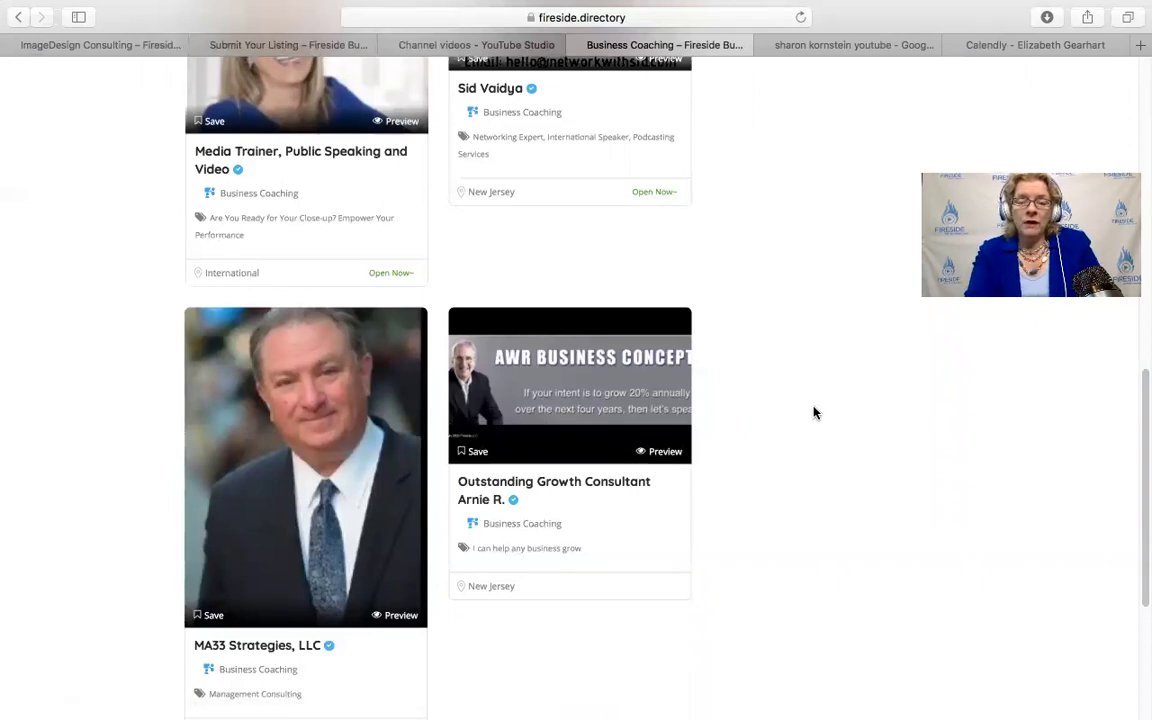
scroll(814, 413, up, 5)
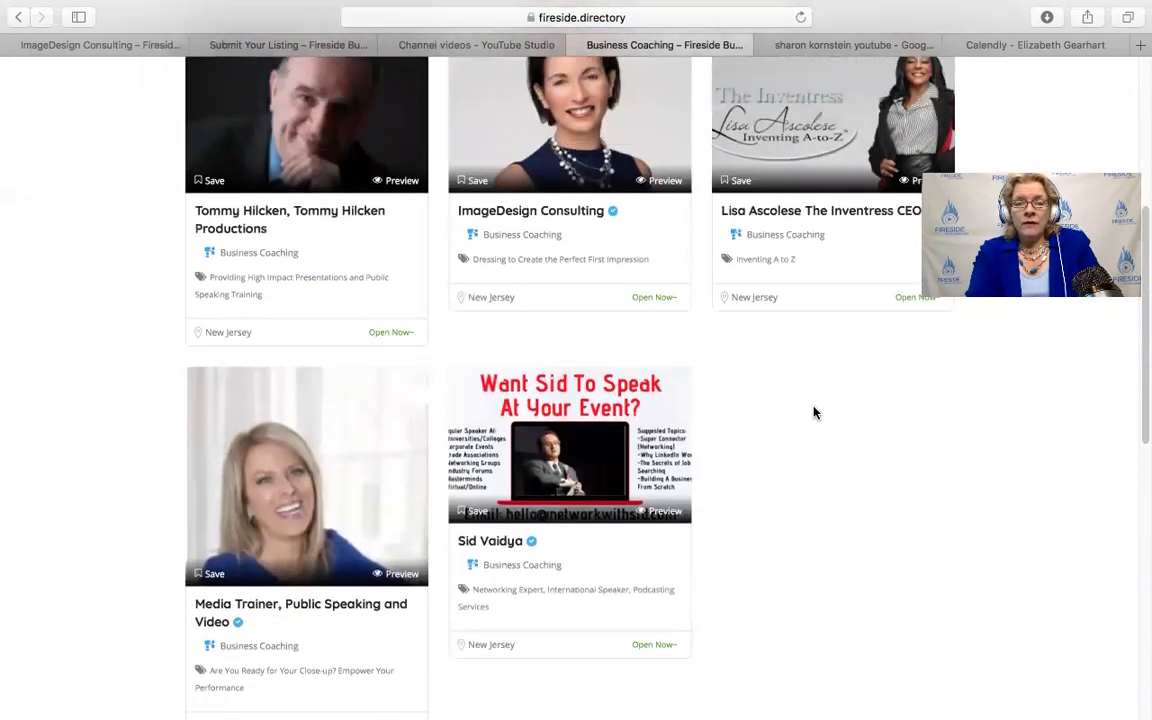
scroll(814, 413, up, 2)
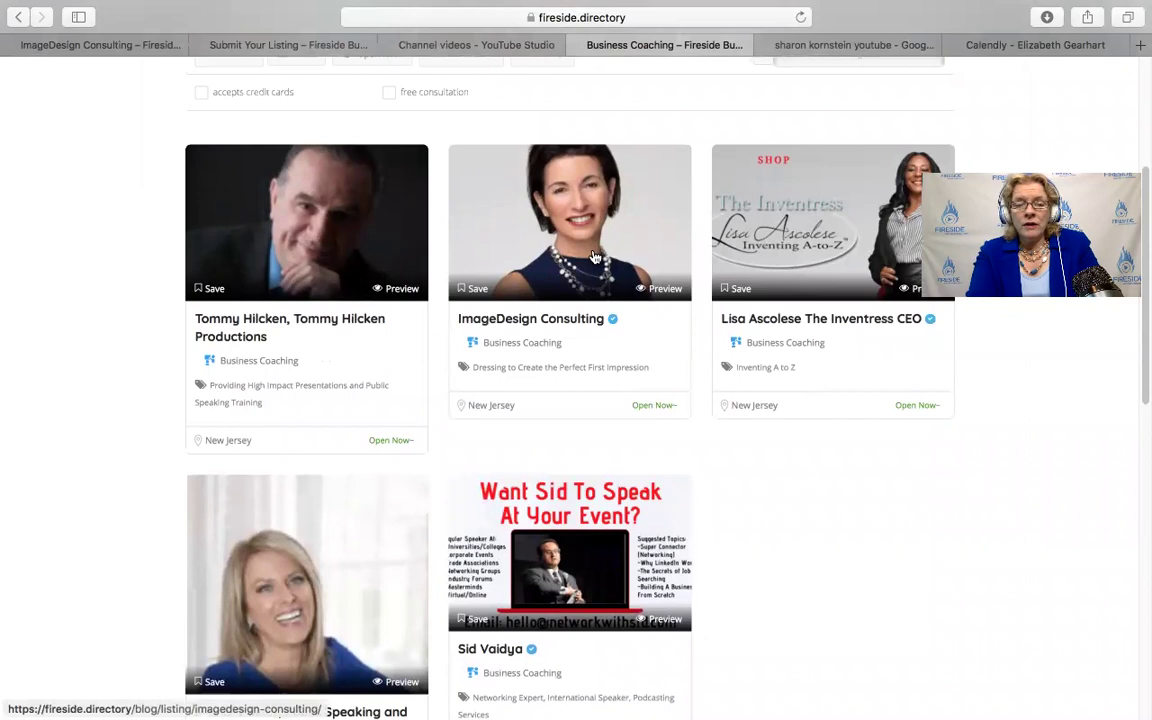
scroll(586, 262, down, 1)
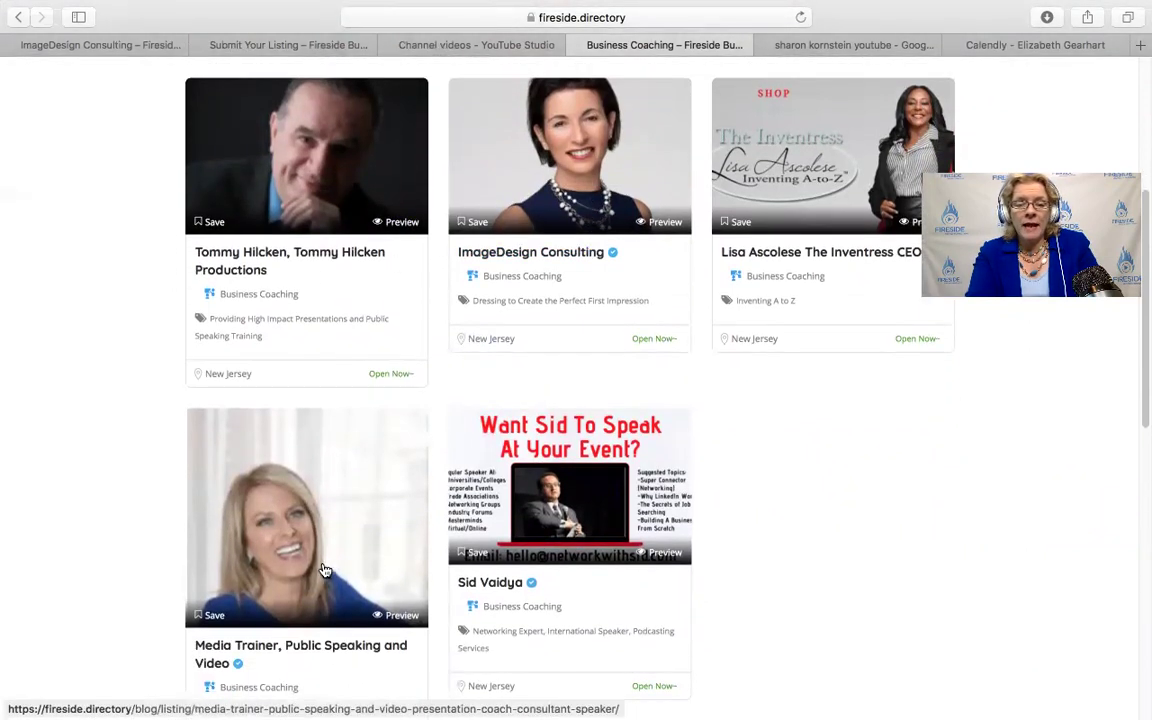
scroll(864, 491, down, 1)
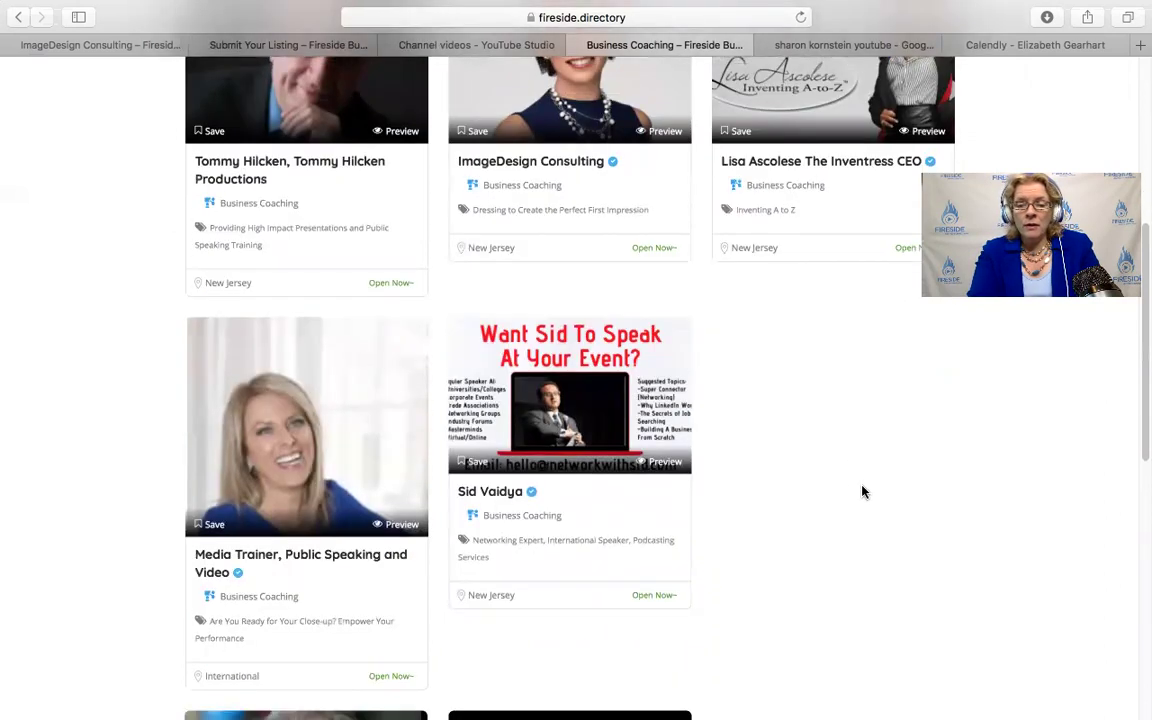
scroll(864, 491, up, 2)
scroll(864, 491, up, 5)
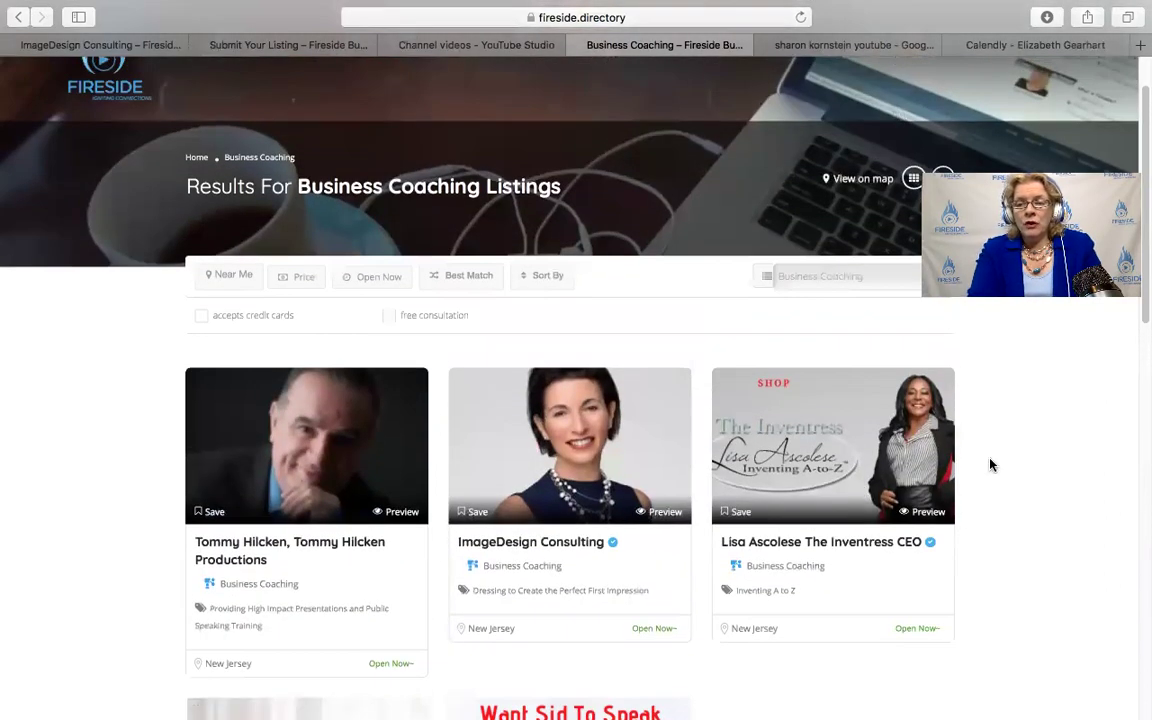
scroll(990, 464, down, 2)
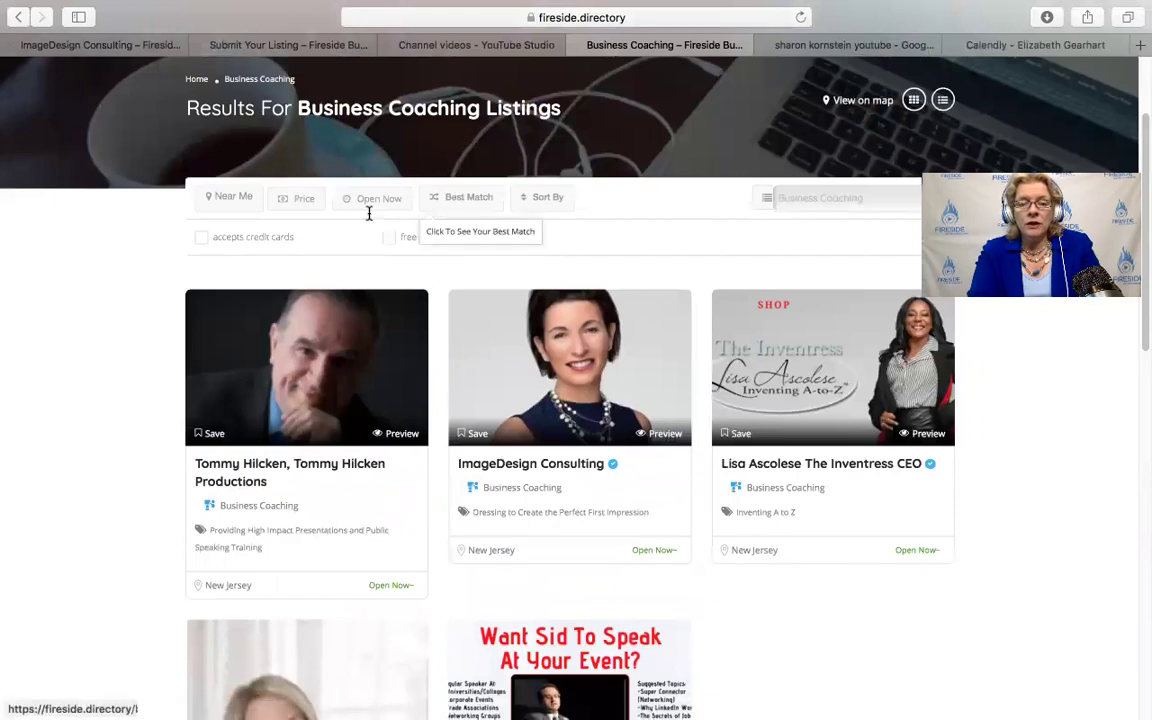
Step: Examine the ImageDesign Consulting listing, including its video, description, video transcription, business details and contact form
click(158, 50)
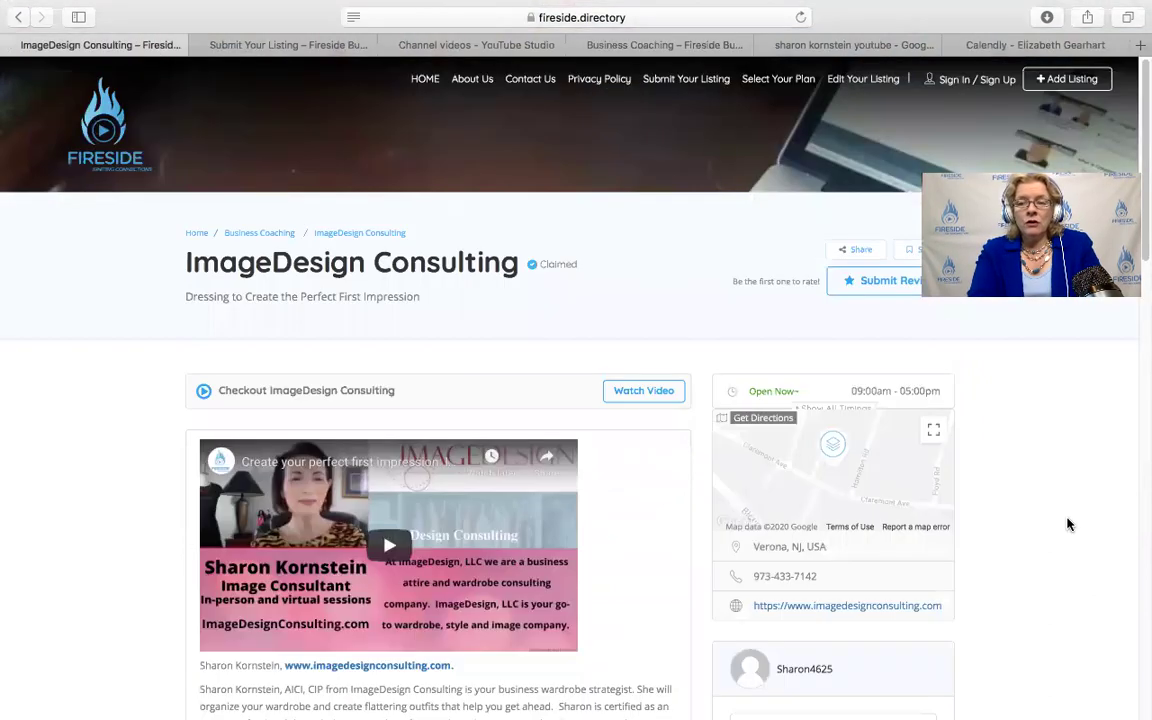
scroll(1068, 530, down, 4)
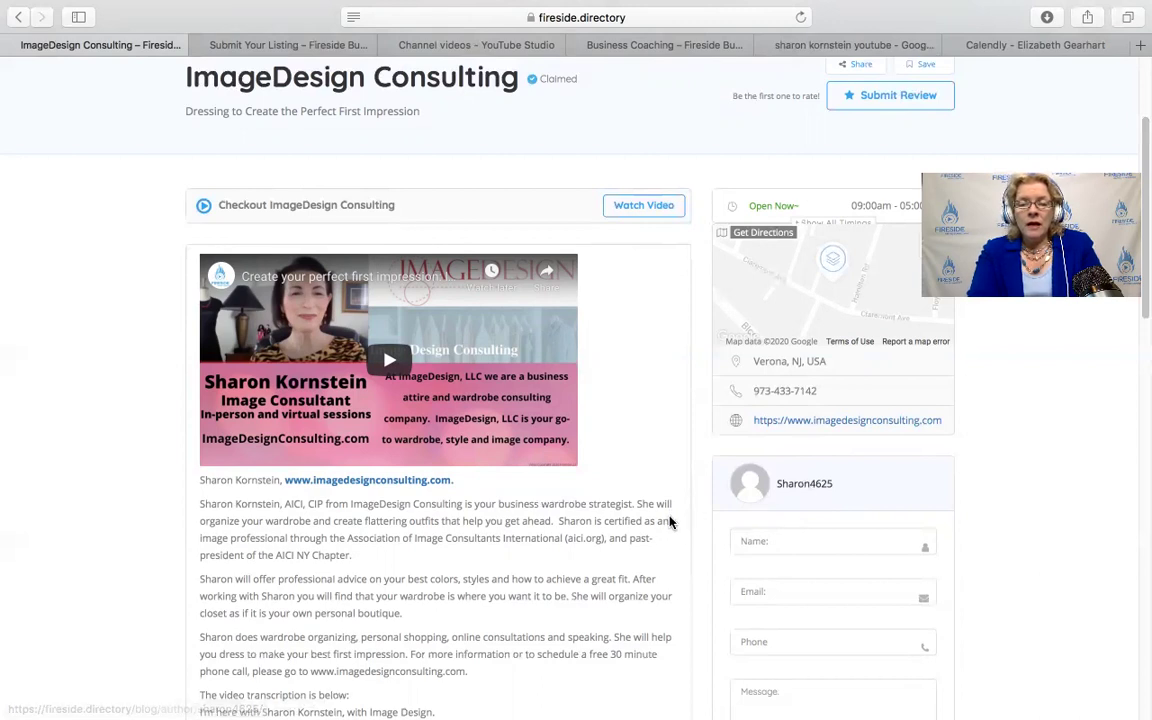
scroll(670, 522, down, 3)
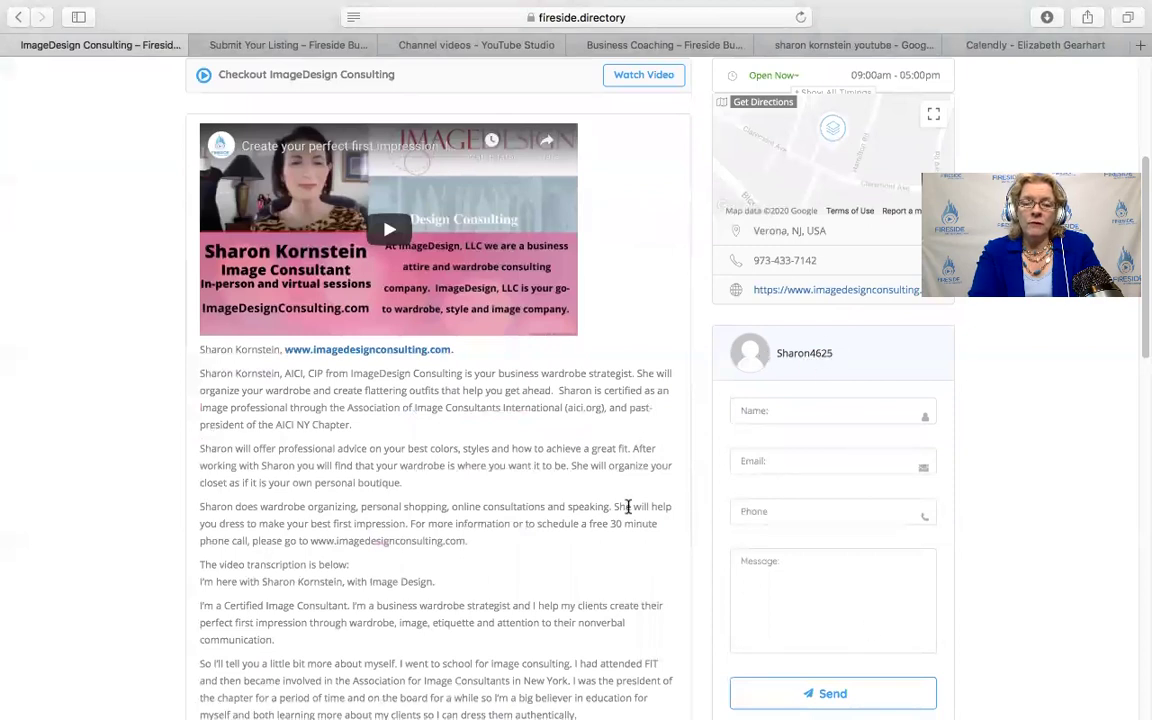
scroll(628, 507, down, 10)
scroll(628, 507, down, 9)
scroll(629, 510, up, 4)
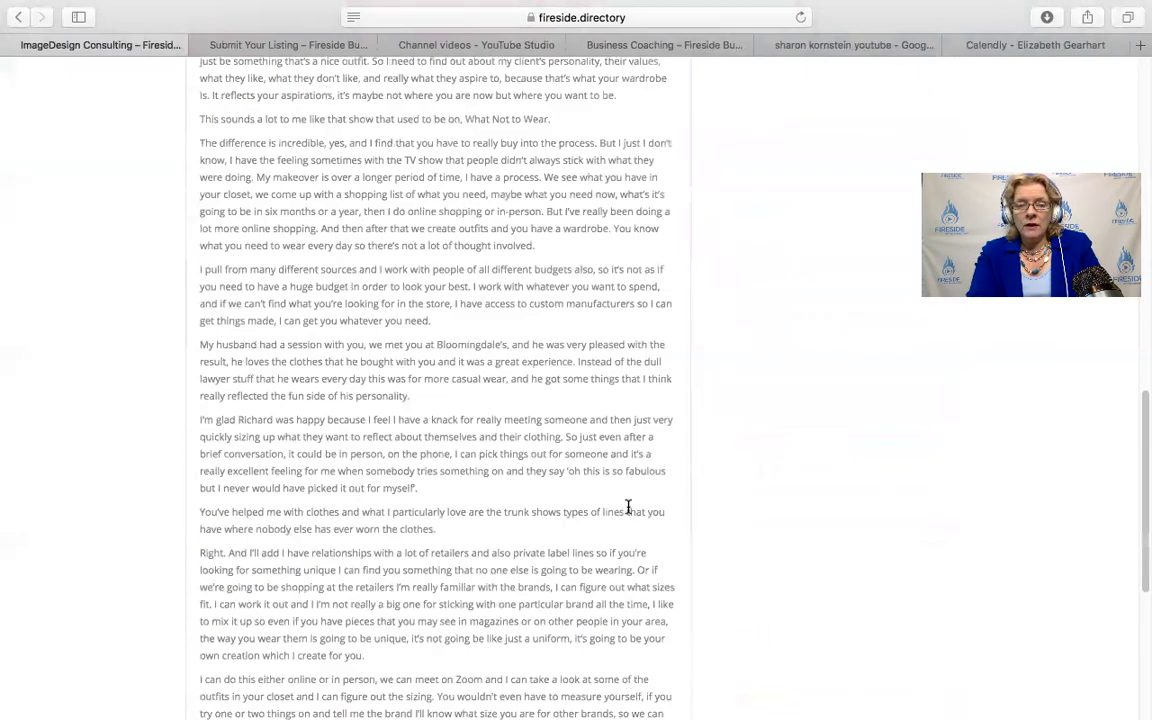
scroll(628, 507, up, 16)
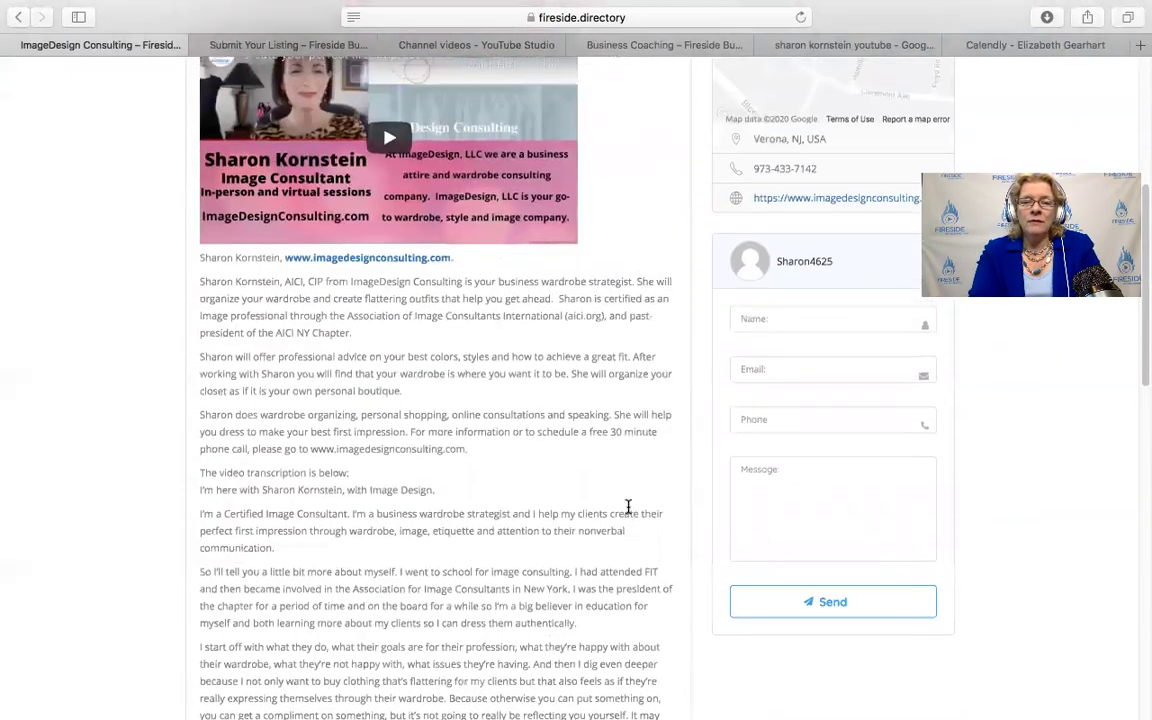
scroll(628, 507, up, 1)
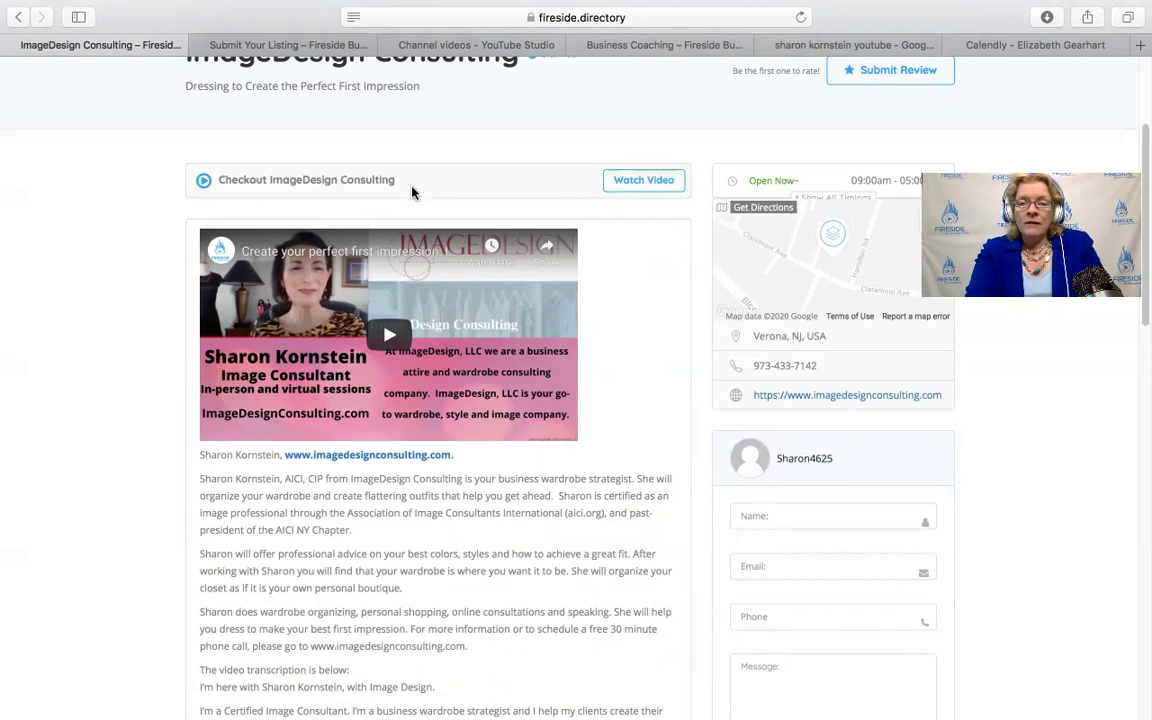
scroll(645, 373, down, 5)
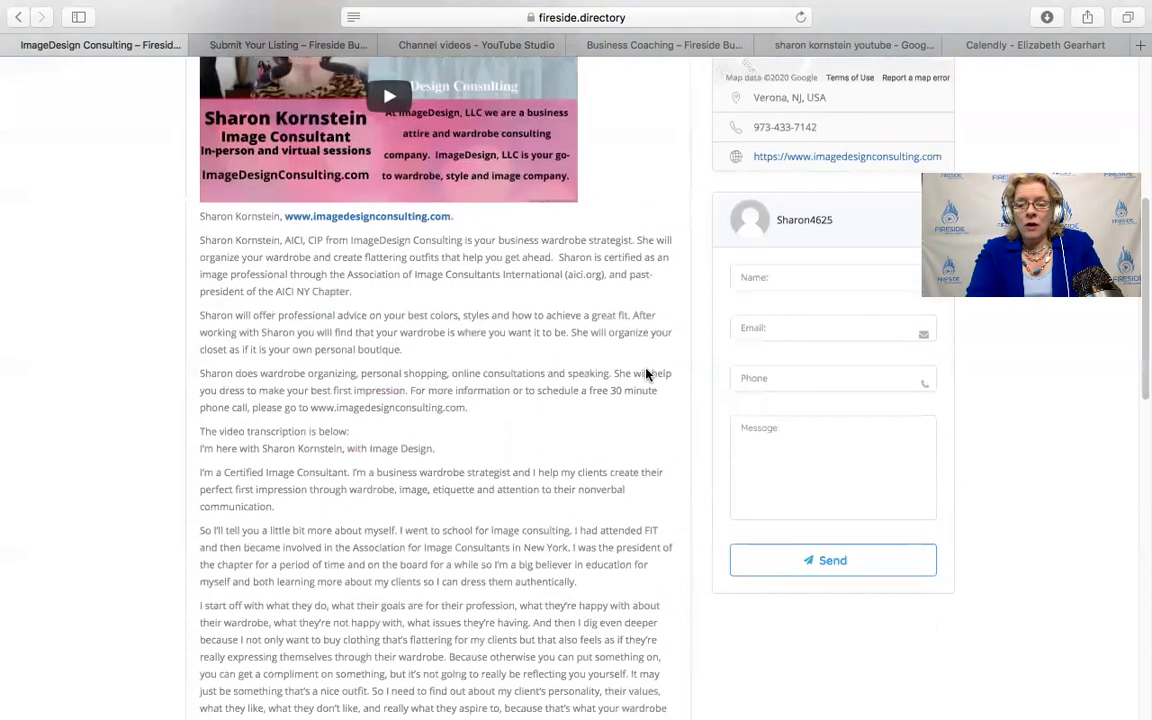
scroll(645, 373, up, 5)
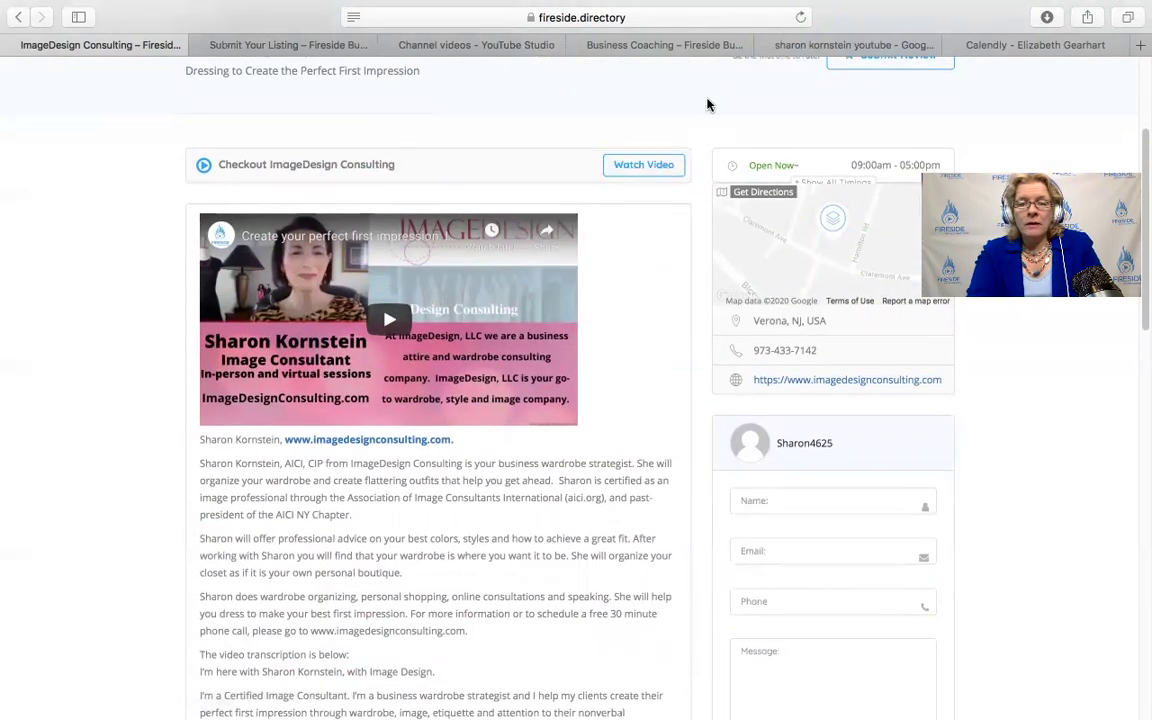
Step: Review the listing submission form down to the optional business video, feature image, business logo and contact email fields
click(290, 45)
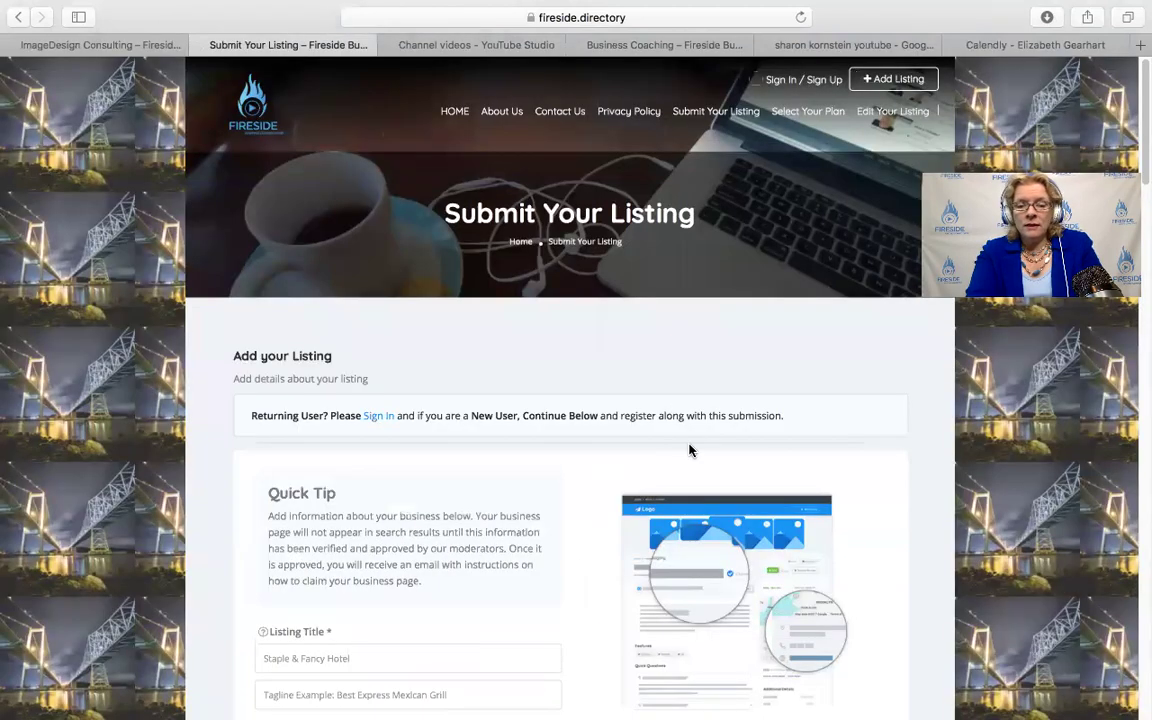
scroll(689, 450, down, 10)
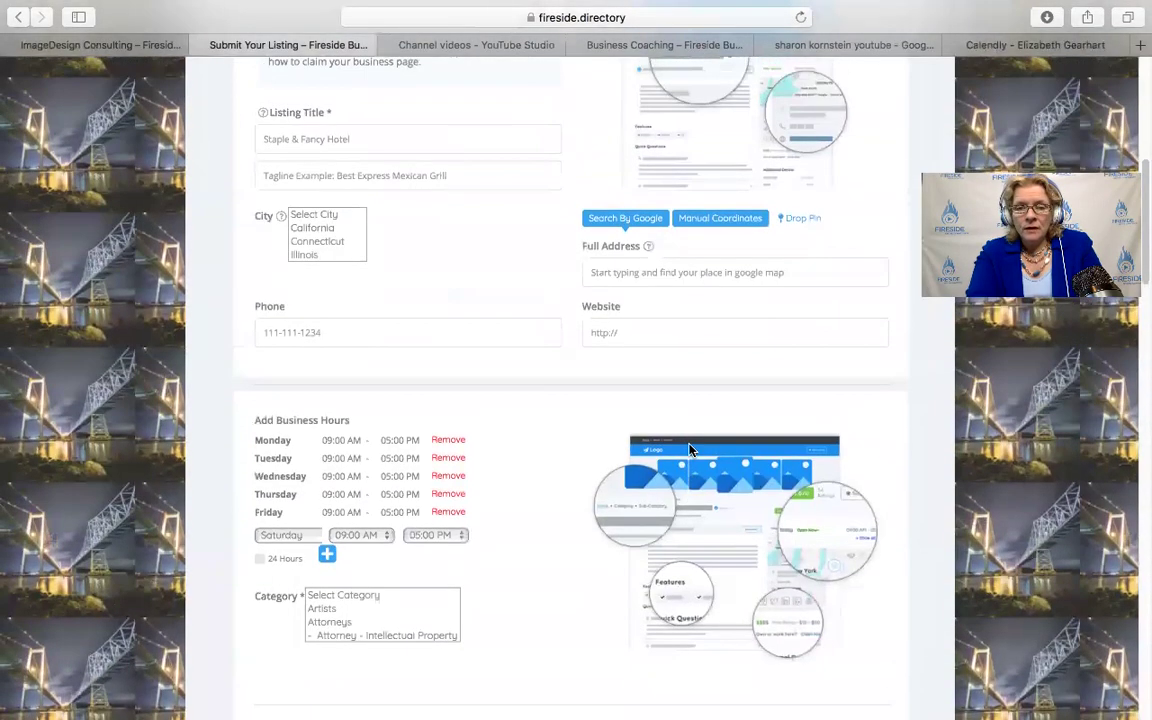
scroll(689, 450, down, 6)
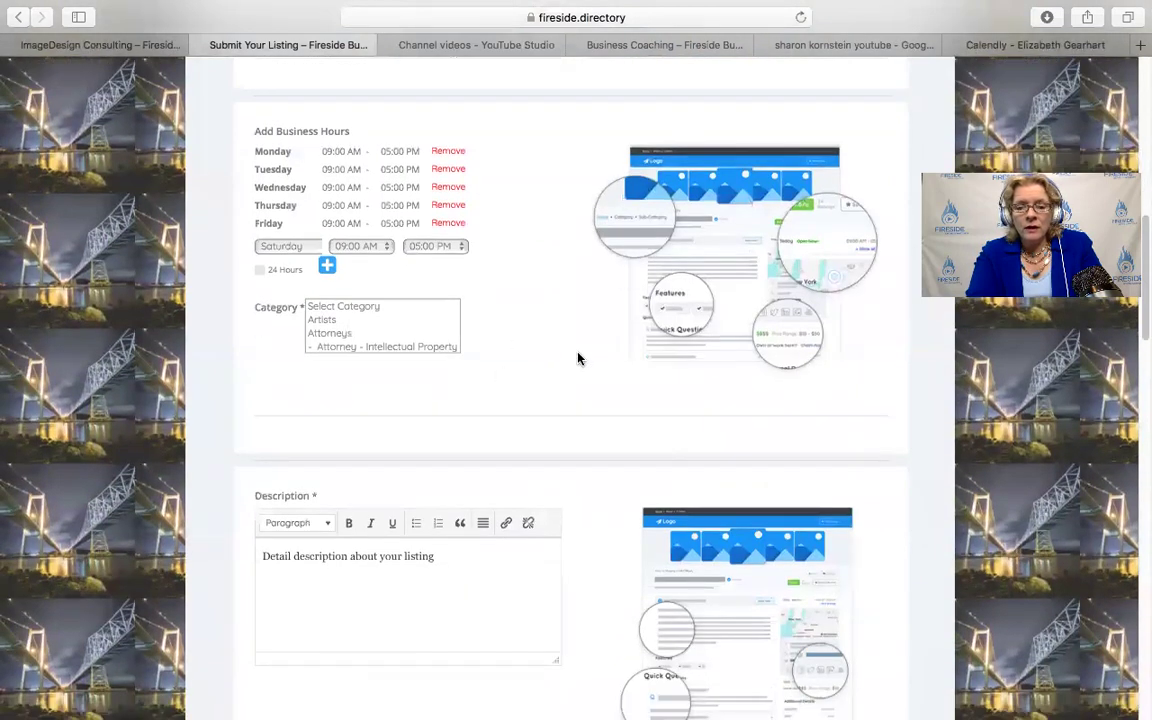
scroll(578, 358, down, 7)
scroll(578, 358, down, 5)
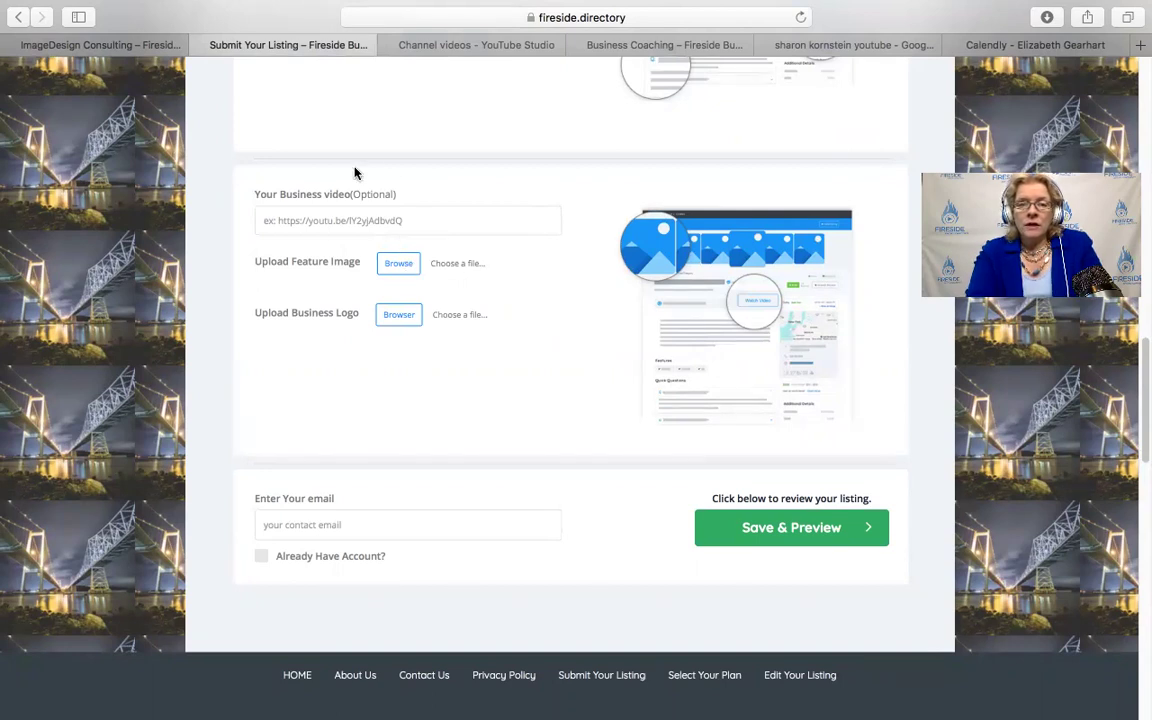
Step: Revisit the Business Coaching results, then view the ImageDesign Consulting listing's embedded video and page header
click(683, 41)
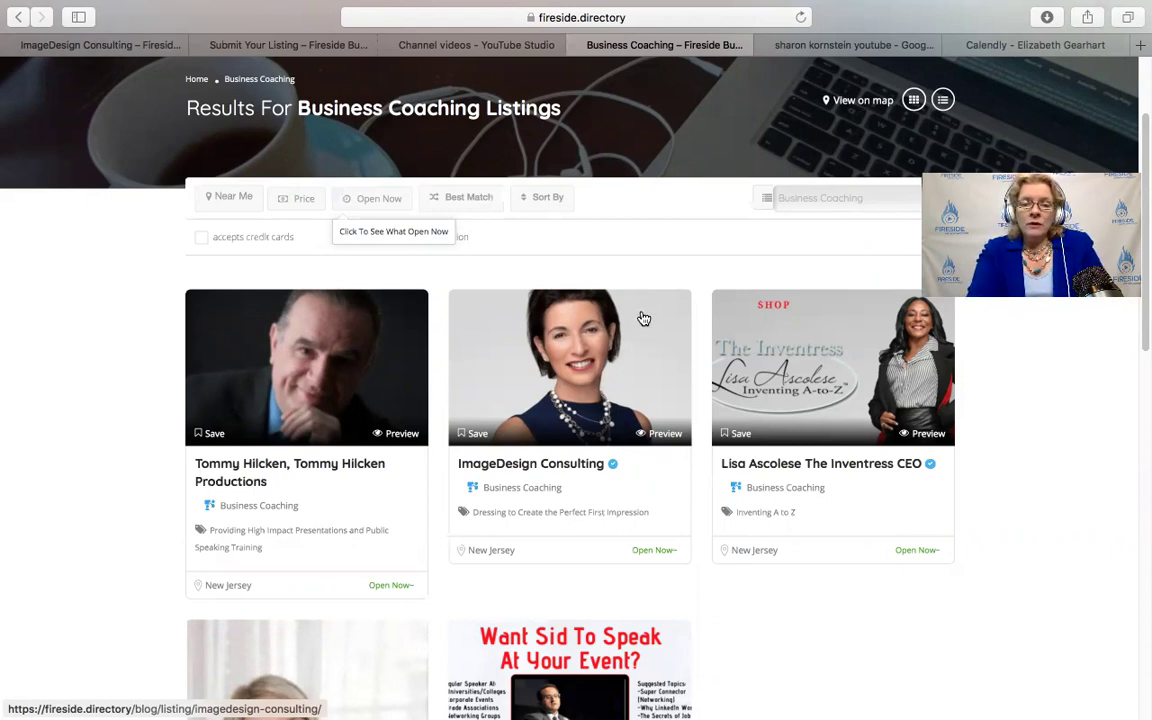
click(143, 46)
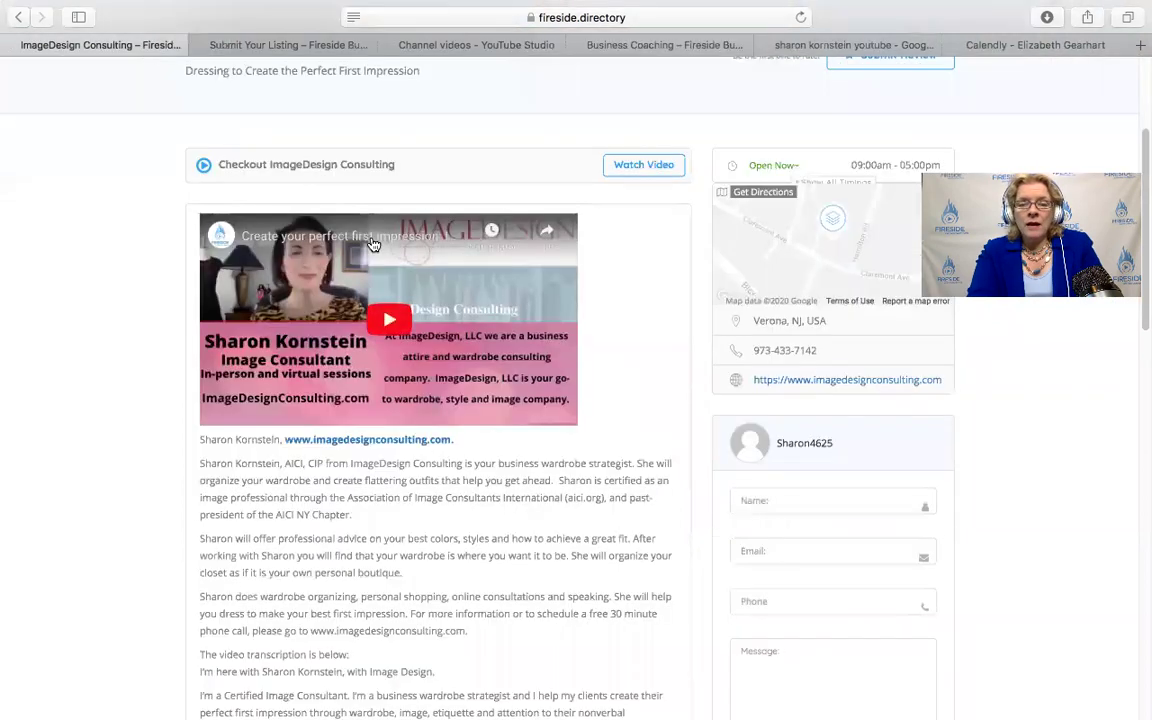
scroll(651, 312, up, 1)
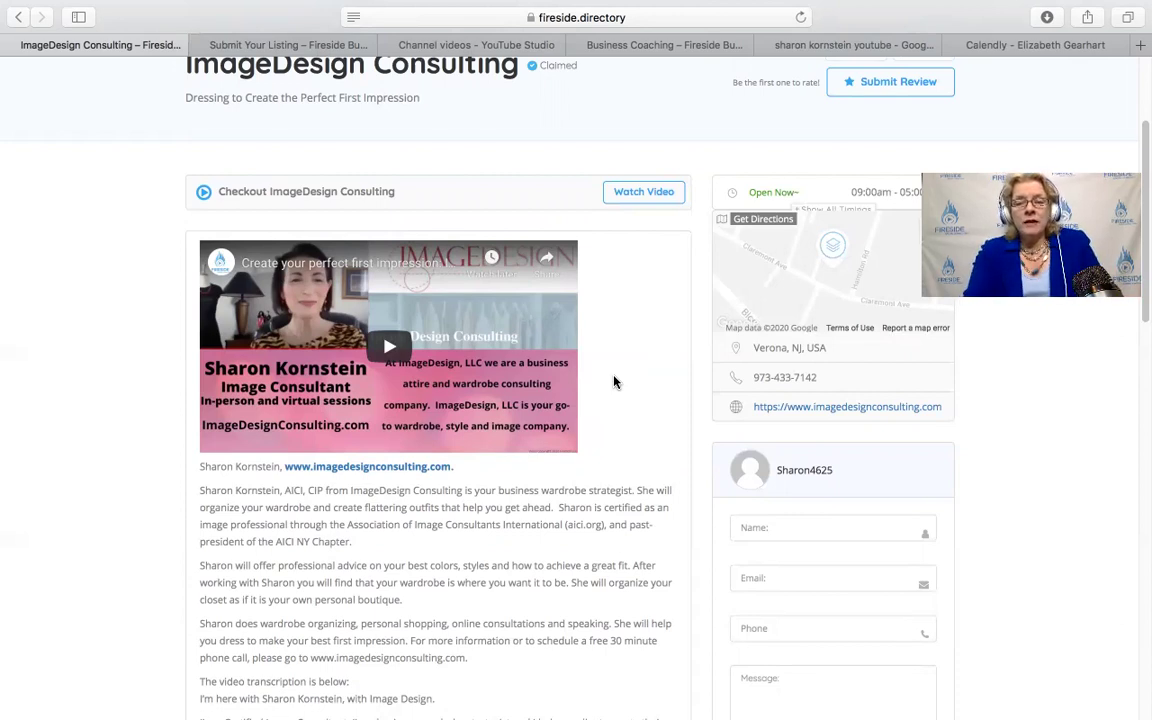
scroll(614, 382, up, 2)
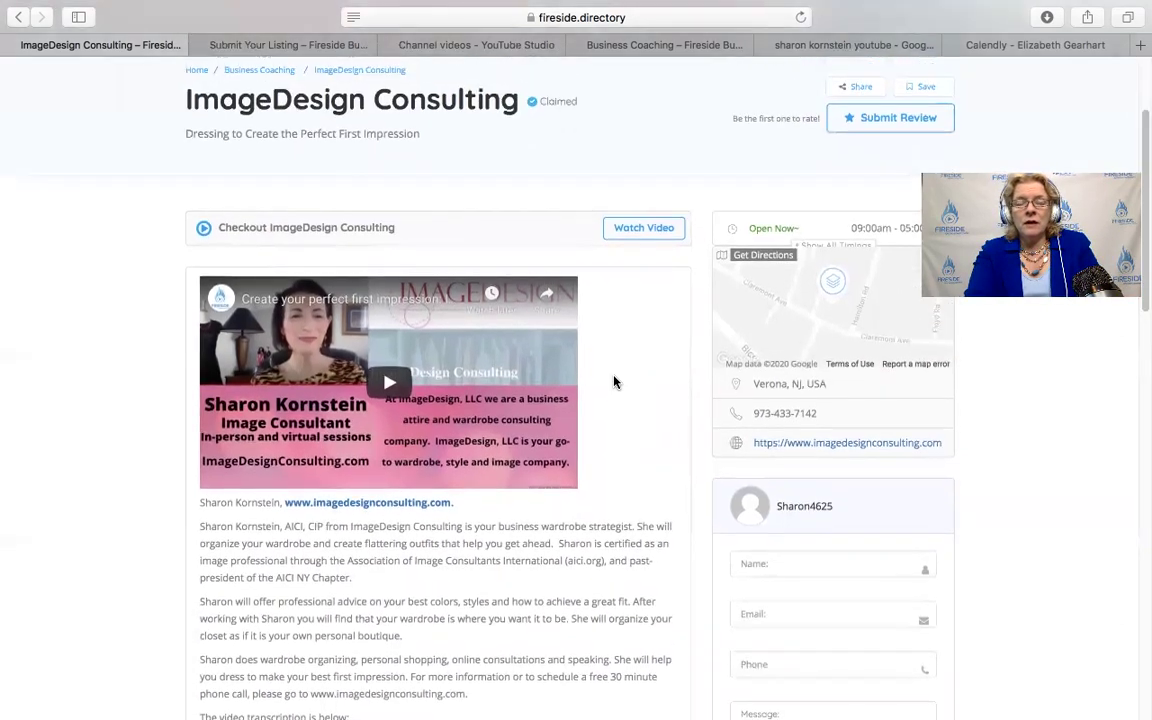
scroll(614, 382, up, 3)
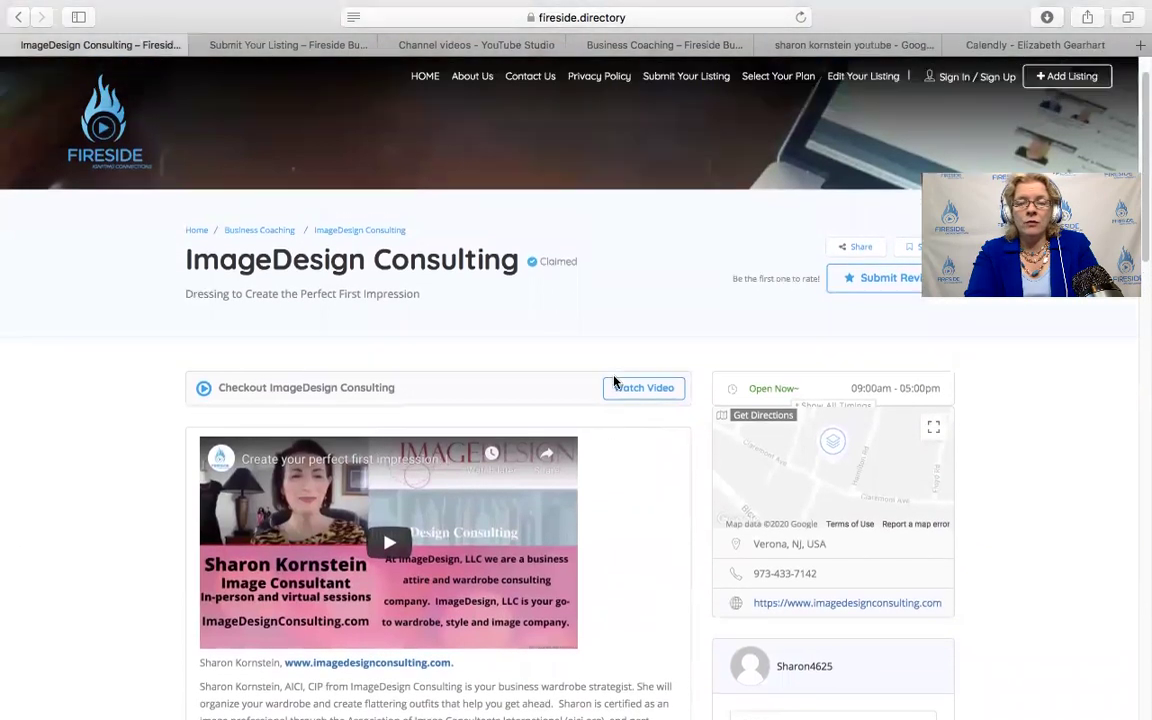